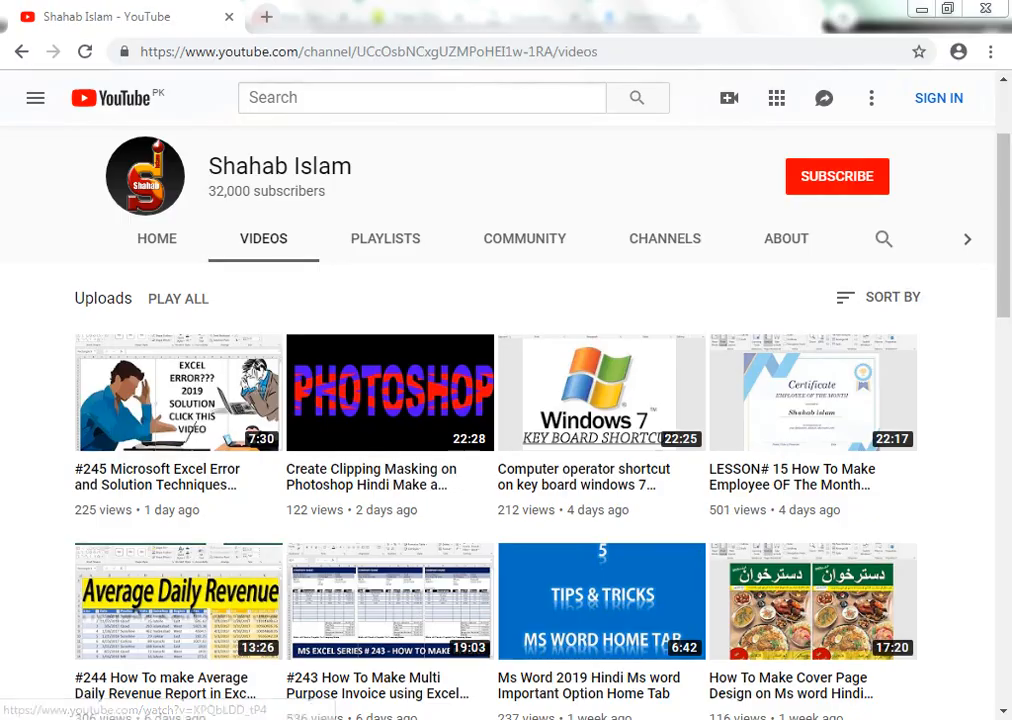
# Switch to the Word document and generate sample paragraphs with =rand()
pyautogui.click(393, 719)
pyautogui.write('=rand()')
pyautogui.press('Return')
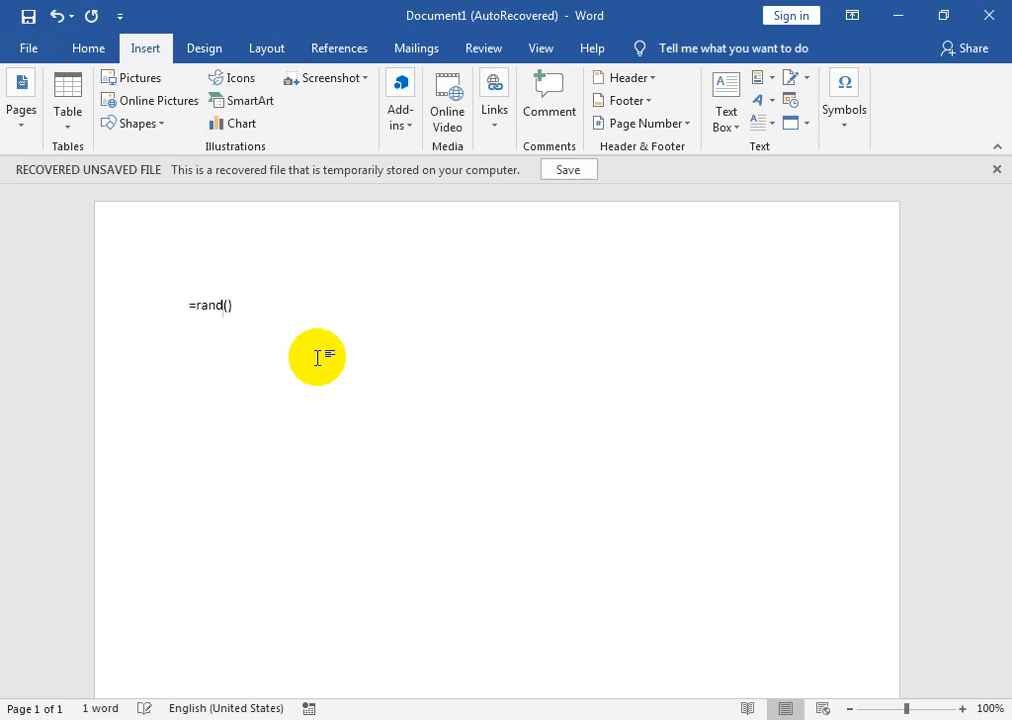
pyautogui.press('Return')
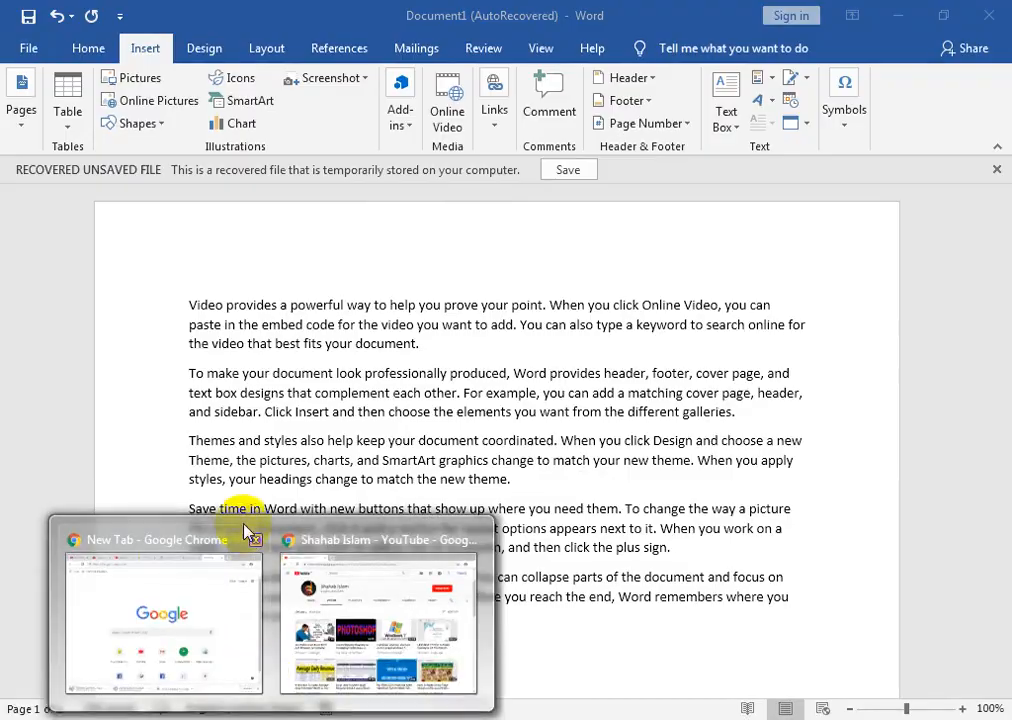
pyautogui.click(321, 546)
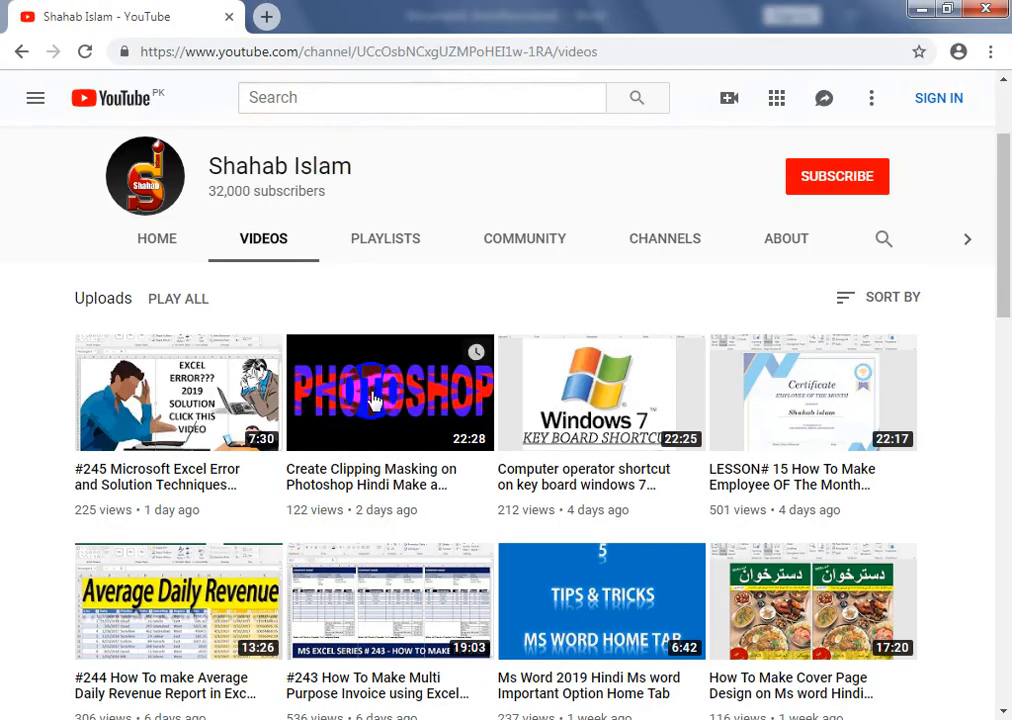
pyautogui.click(320, 404)
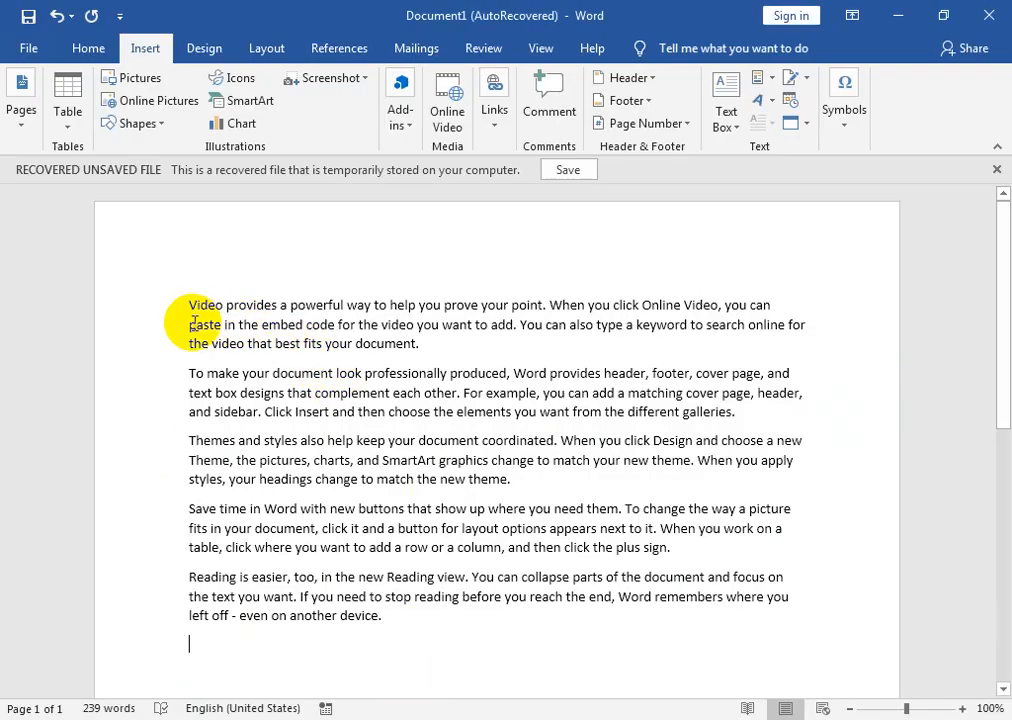
# Copy the first paragraph of the Word document and paste it into cell B3 of the Excel workbook Book1
pyautogui.moveTo(190, 305); pyautogui.dragTo(495, 343)
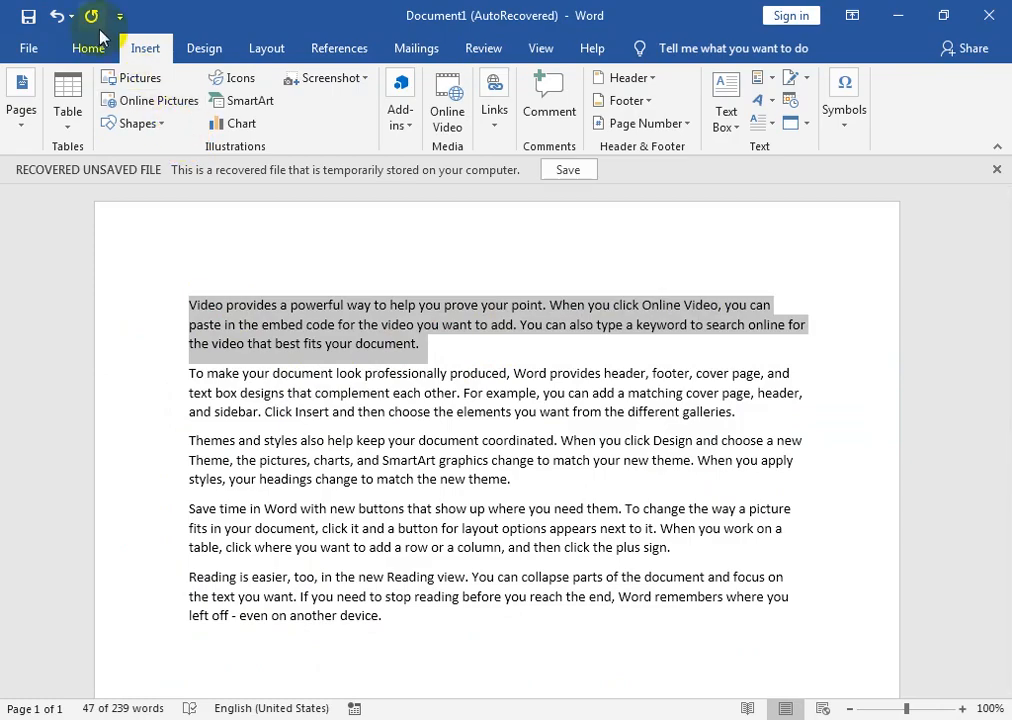
pyautogui.click(28, 50)
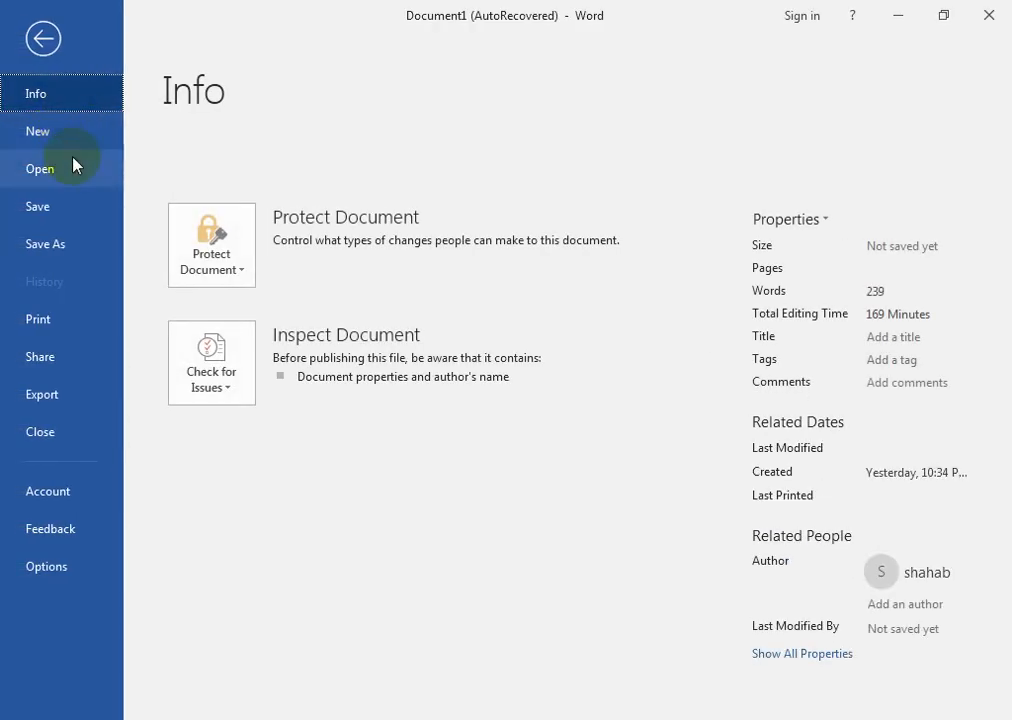
pyautogui.click(43, 38)
pyautogui.click(88, 48)
pyautogui.click(58, 122)
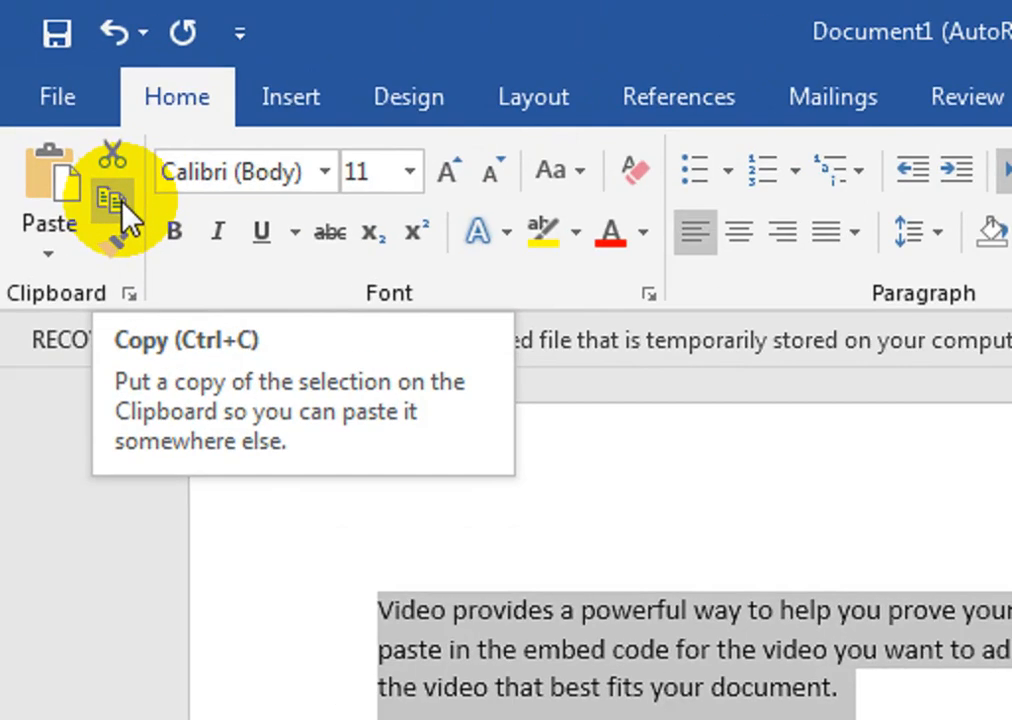
pyautogui.click(118, 205)
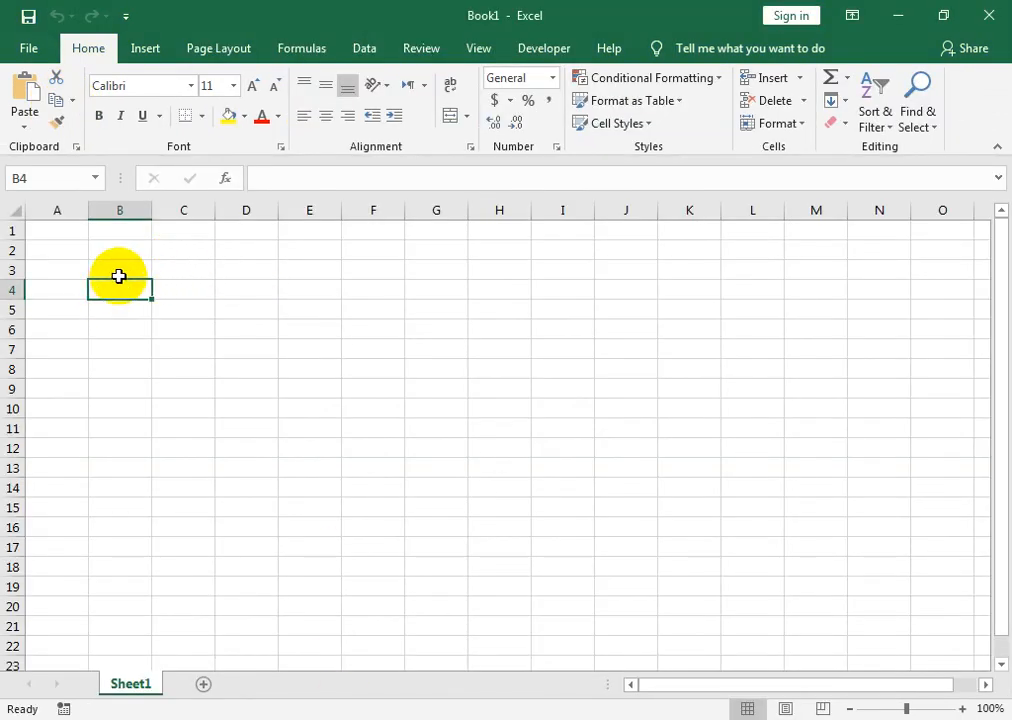
pyautogui.click(110, 270)
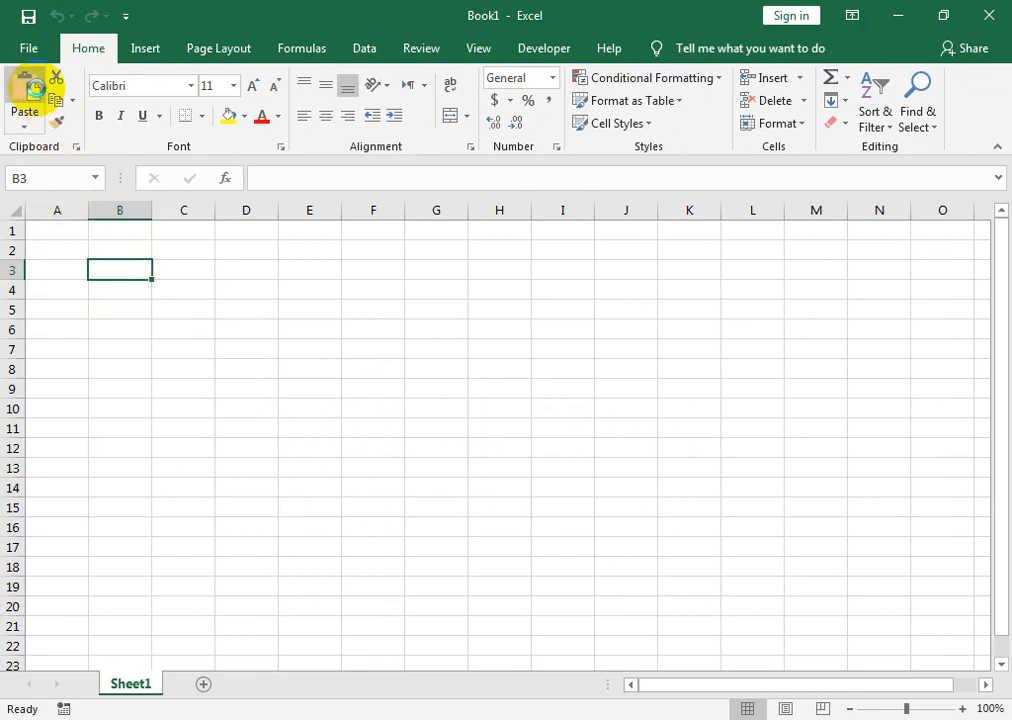
pyautogui.click(33, 89)
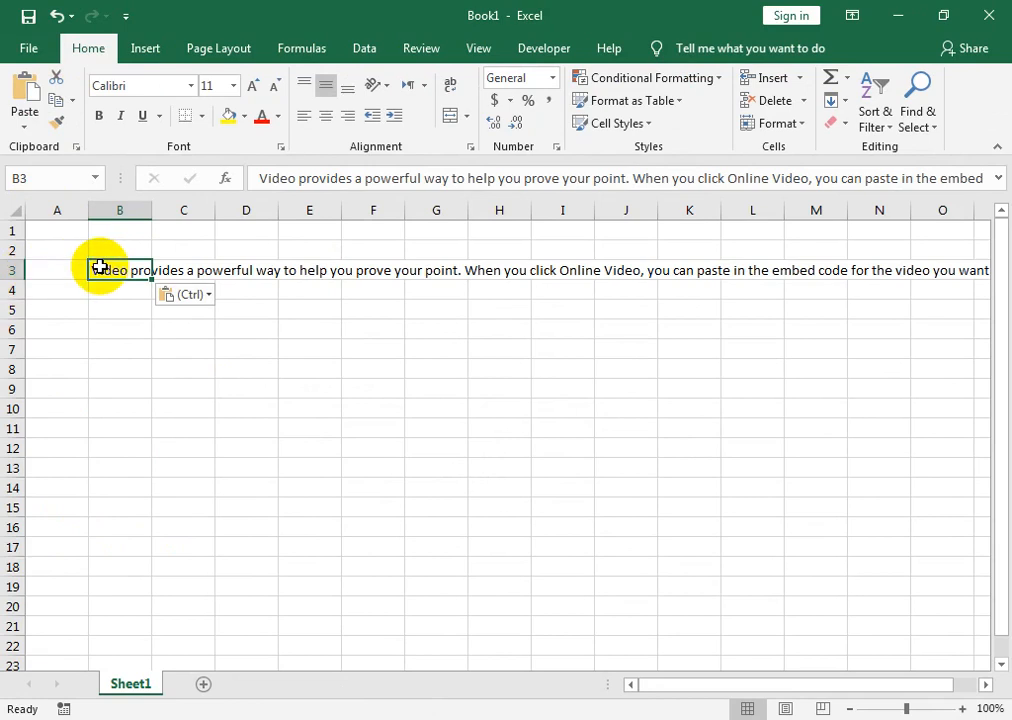
# Enlarge row 3 and column B to fit the pasted paragraph, with its text wrapped and centred horizontally
pyautogui.moveTo(13, 280); pyautogui.dragTo(6, 431)
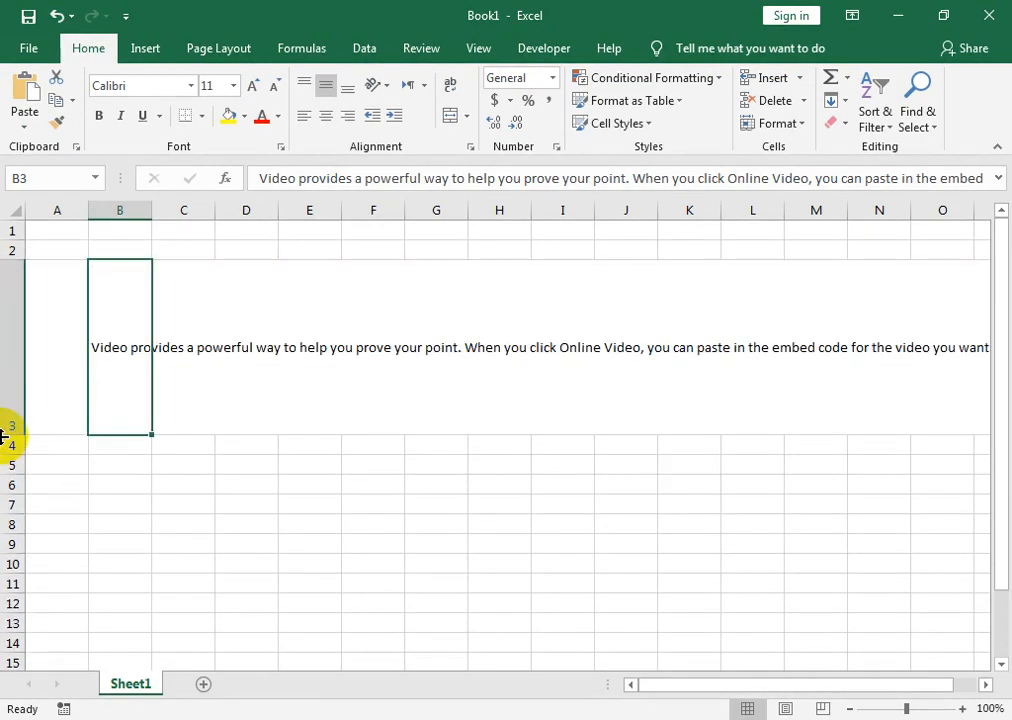
pyautogui.click(445, 84)
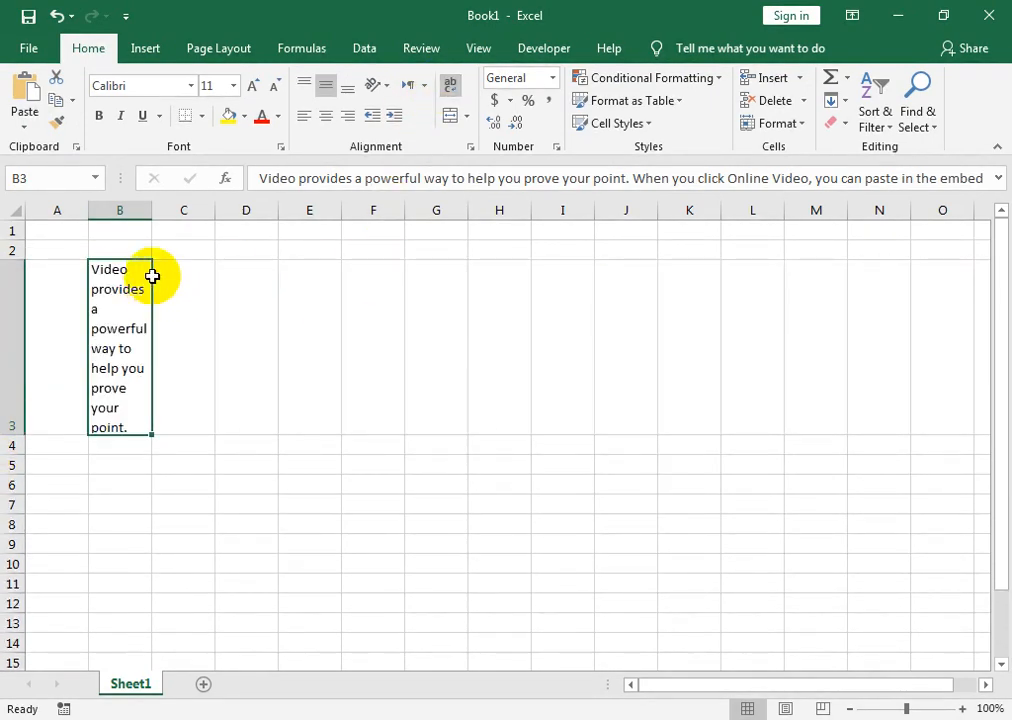
pyautogui.moveTo(151, 209); pyautogui.dragTo(540, 206)
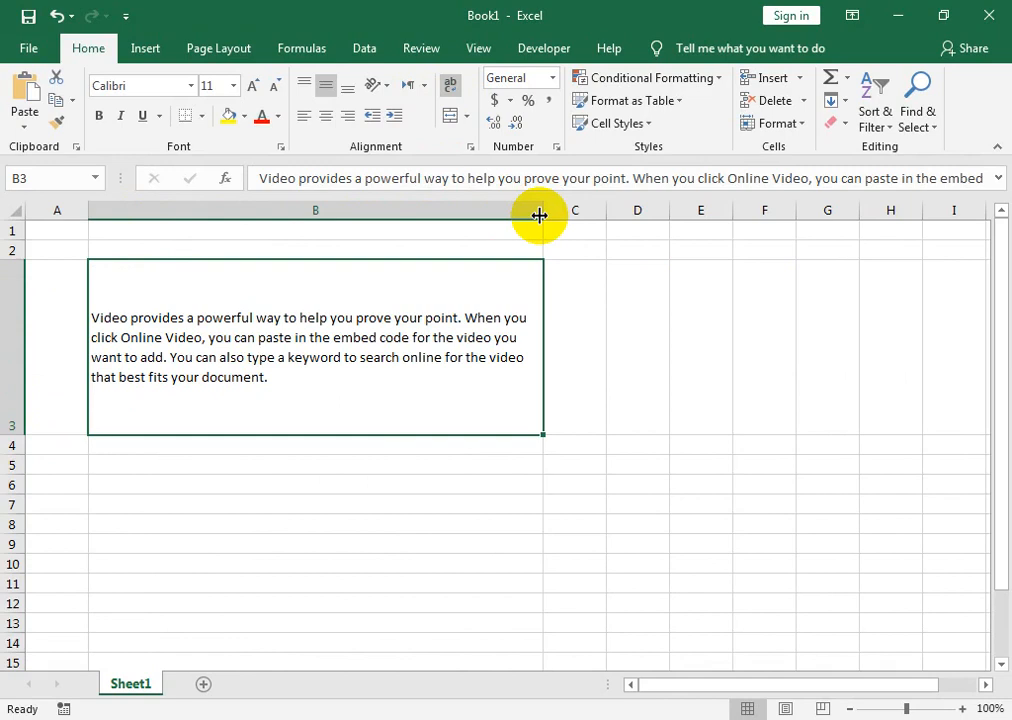
pyautogui.click(326, 116)
pyautogui.click(201, 468)
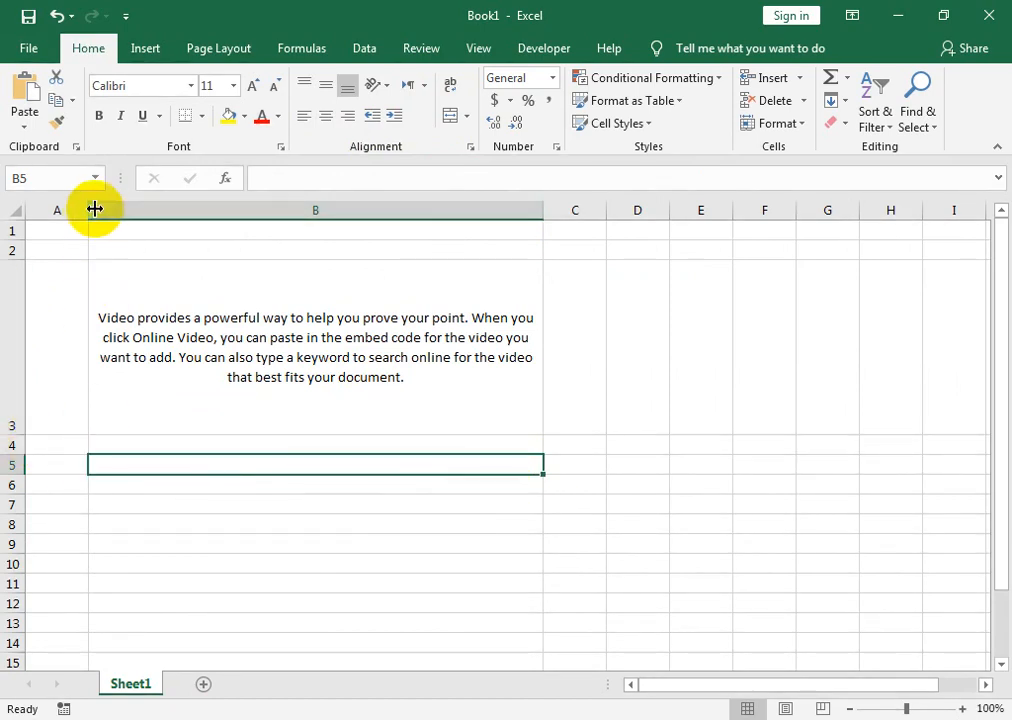
# Widen column A slightly and enter the label "formula" in cell A5
pyautogui.moveTo(90, 207); pyautogui.dragTo(137, 209)
pyautogui.click(68, 457)
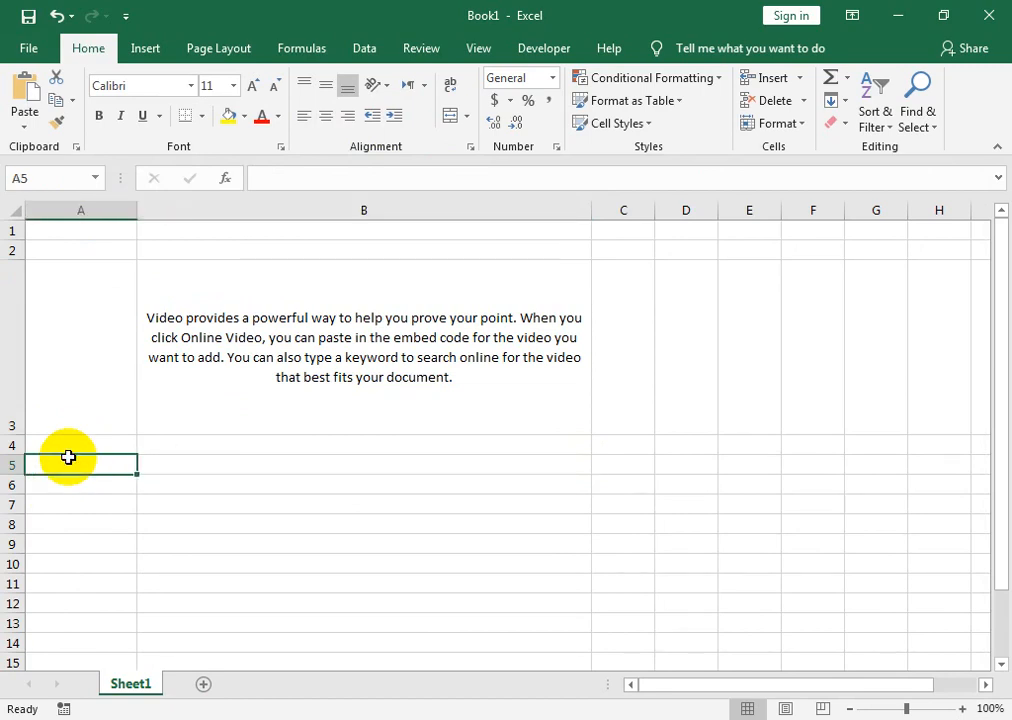
pyautogui.write('for')
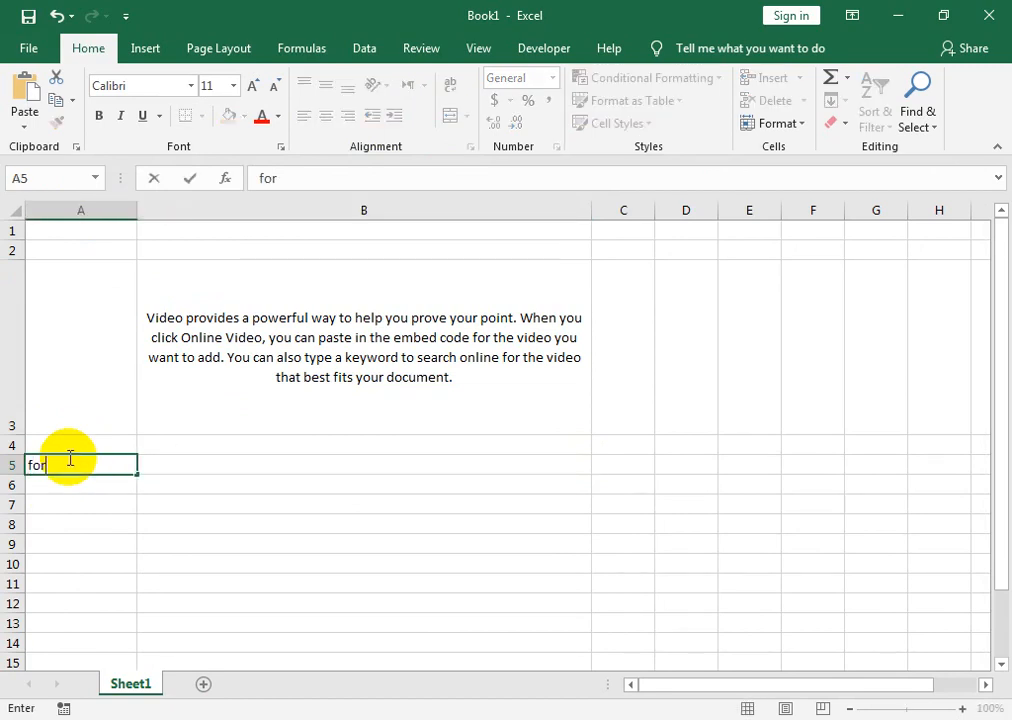
pyautogui.write('mula')
pyautogui.press('Return')
# Begin a formula in cell B5 with the LEN function
pyautogui.click(319, 470)
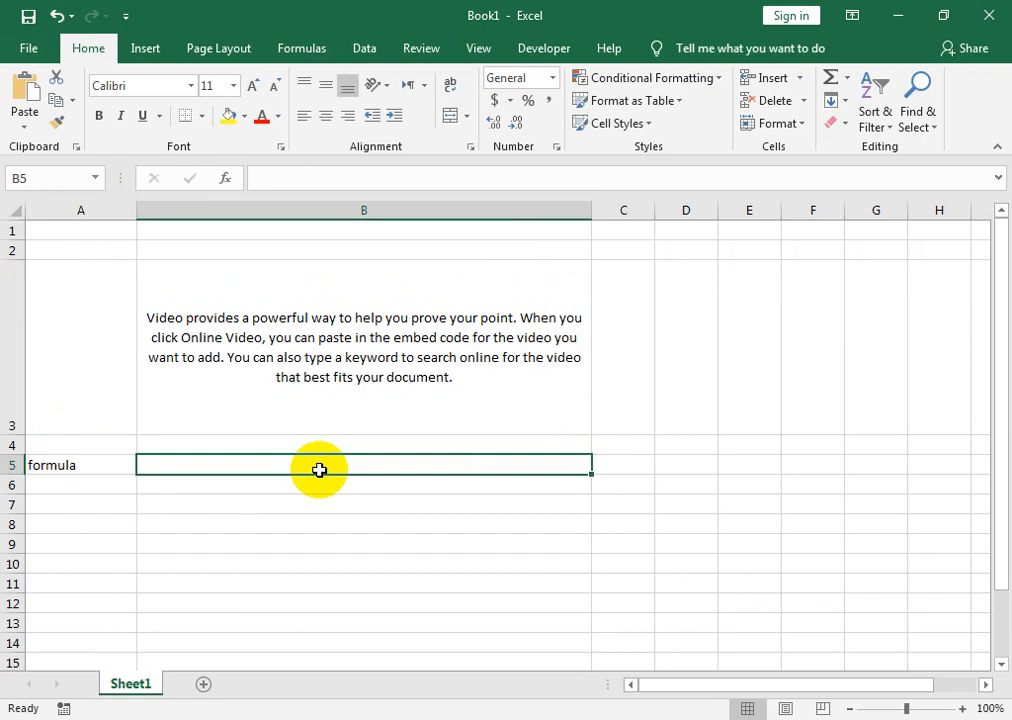
pyautogui.write('=l')
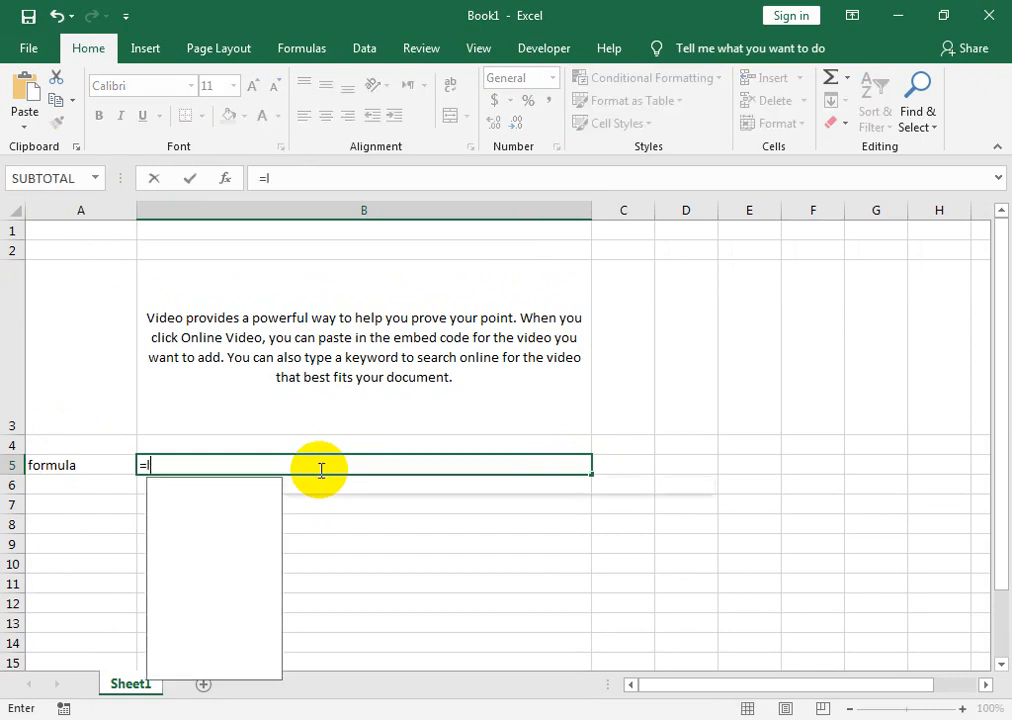
pyautogui.write('en(')
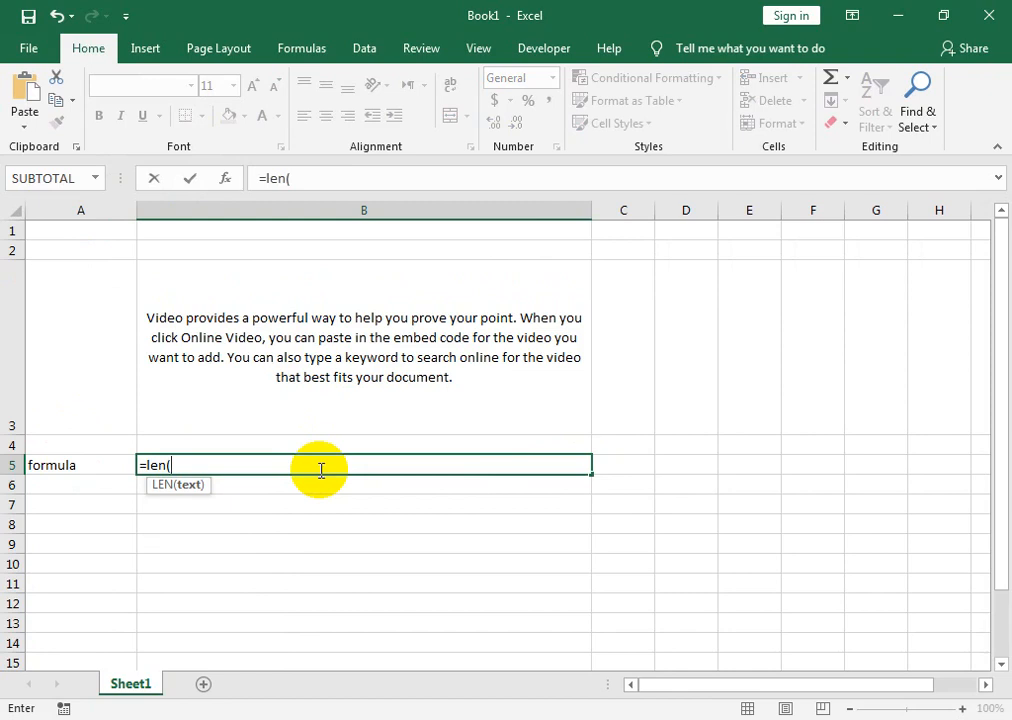
pyautogui.write('ne')
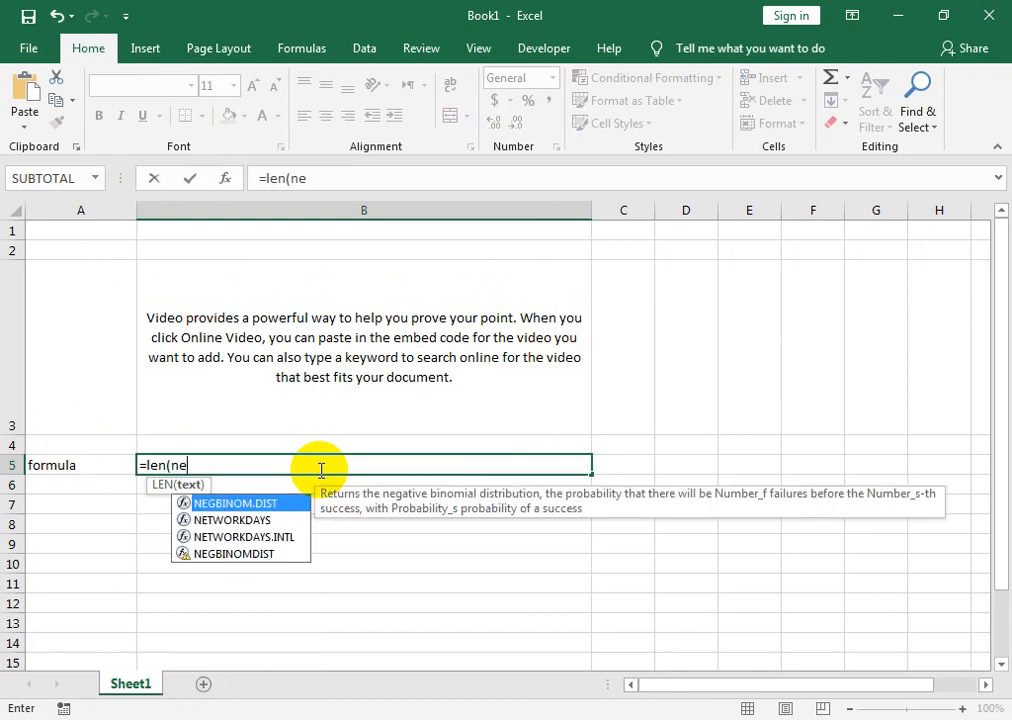
pyautogui.press('BackSpace')
pyautogui.press('BackSpace')
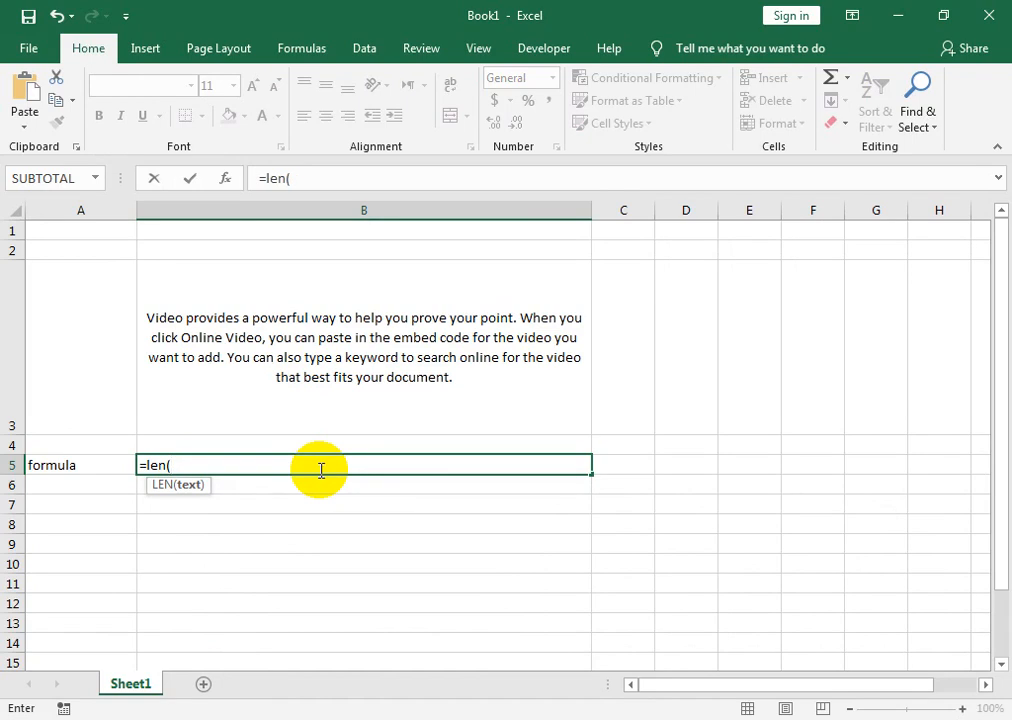
pyautogui.write('e')
pyautogui.press('BackSpace')
pyautogui.write('len')
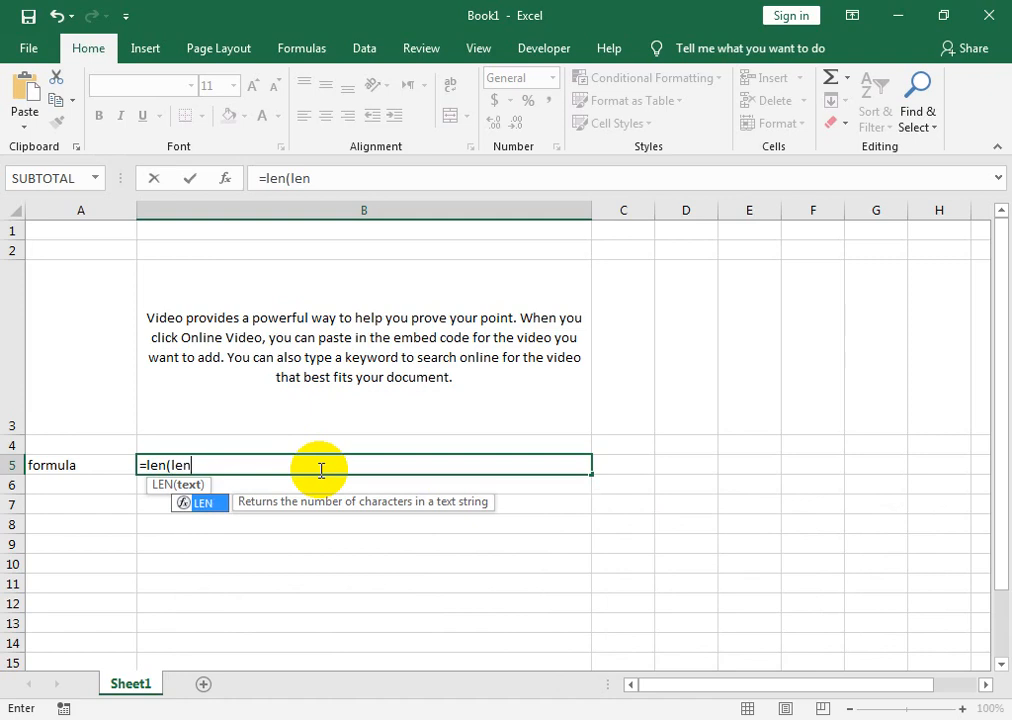
pyautogui.write('(')
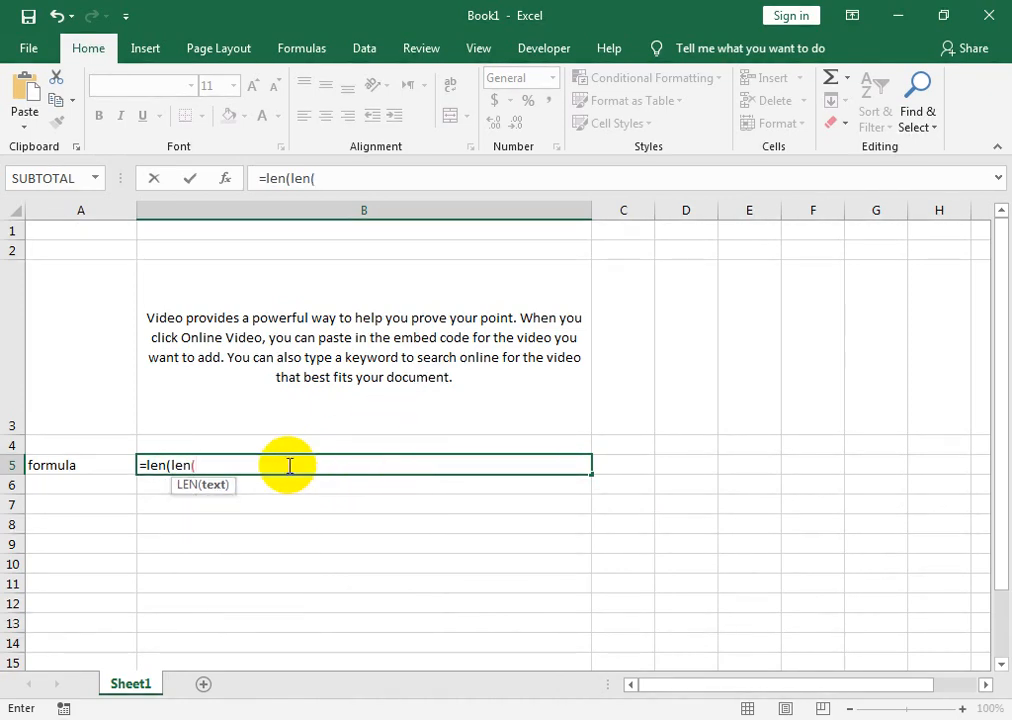
pyautogui.press('BackSpace')
pyautogui.press('BackSpace')
pyautogui.press('BackSpace')
pyautogui.press('BackSpace')
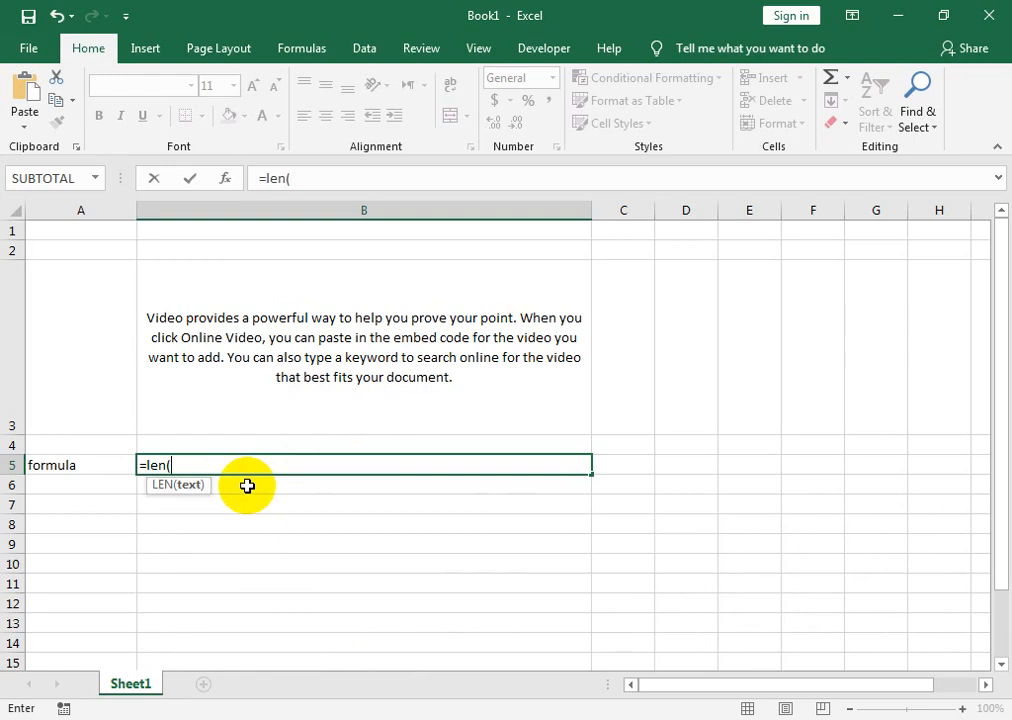
# Reference B3 as the LEN argument and subtract a second LEN function, giving =len(B3)-len( so far
pyautogui.press('Up')
pyautogui.press('Up')
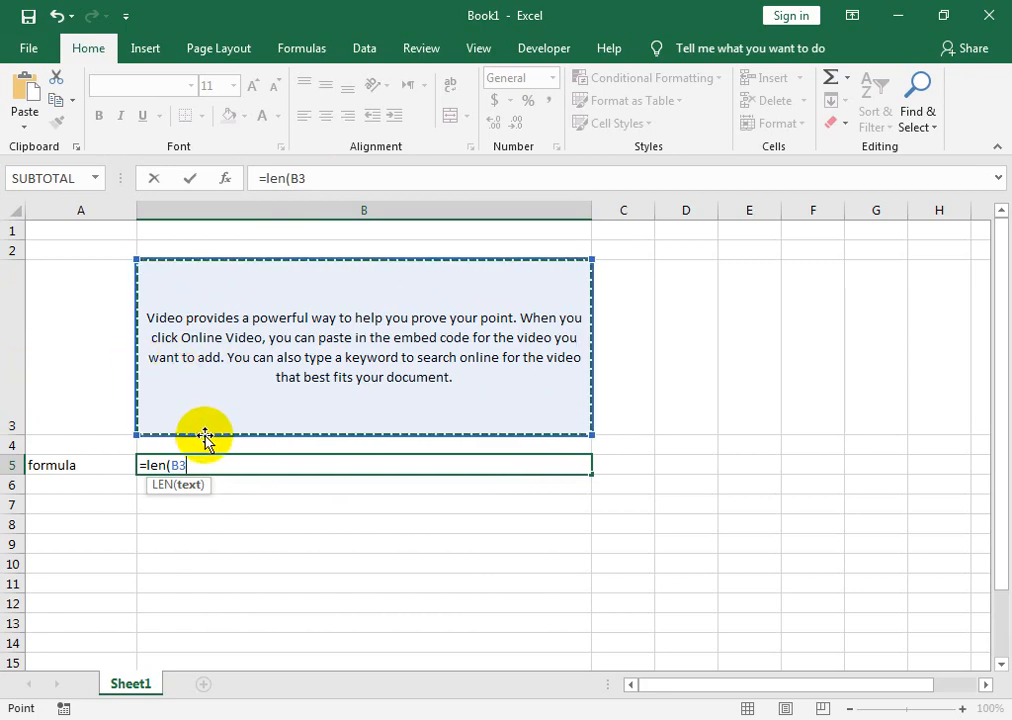
pyautogui.write(')')
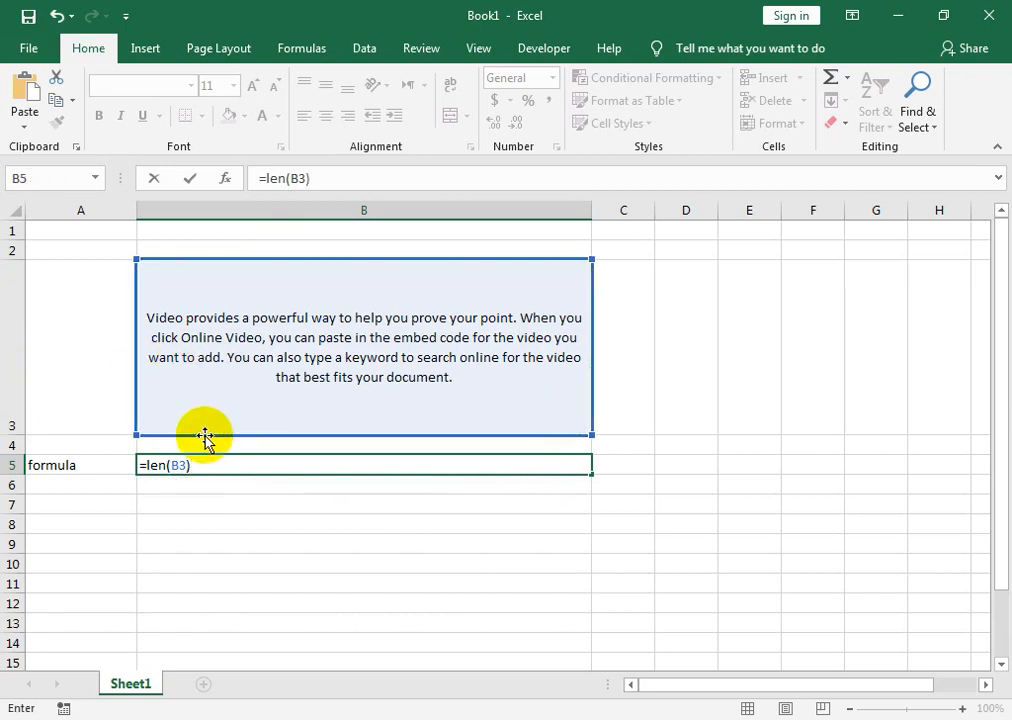
pyautogui.write('-le')
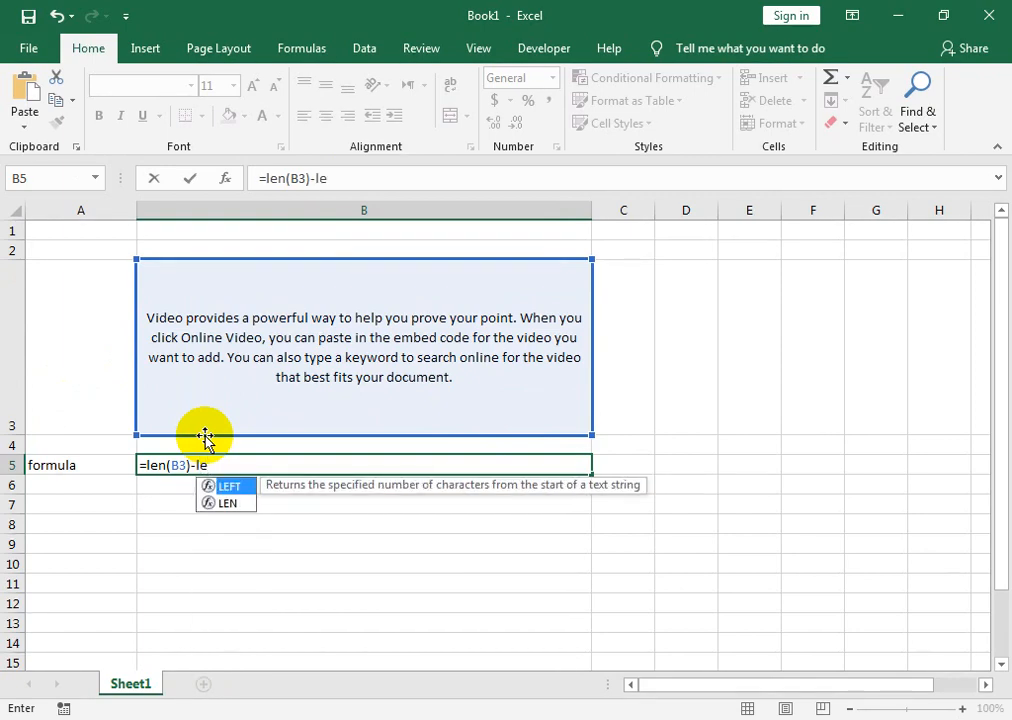
pyautogui.write('n(')
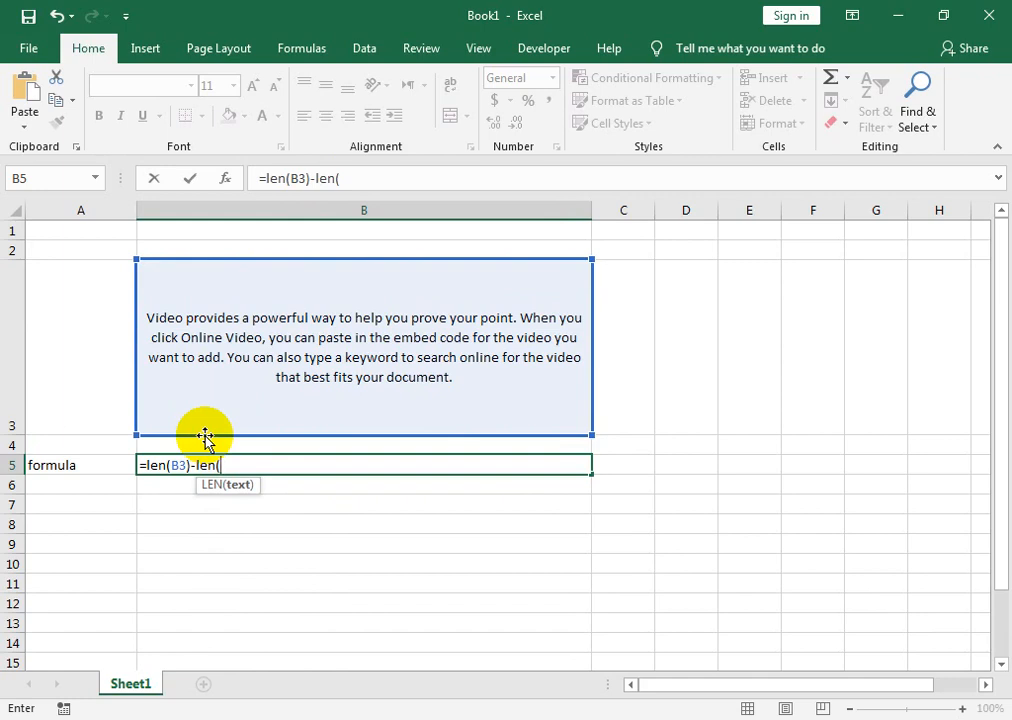
# Nest SUBSTITUTE(B3," ","") in the second LEN, add 1, and commit the formula =LEN(B3)-LEN(SUBSTITUTE(B3," ",""))+1 in B5
pyautogui.write('su')
pyautogui.press('Tab')
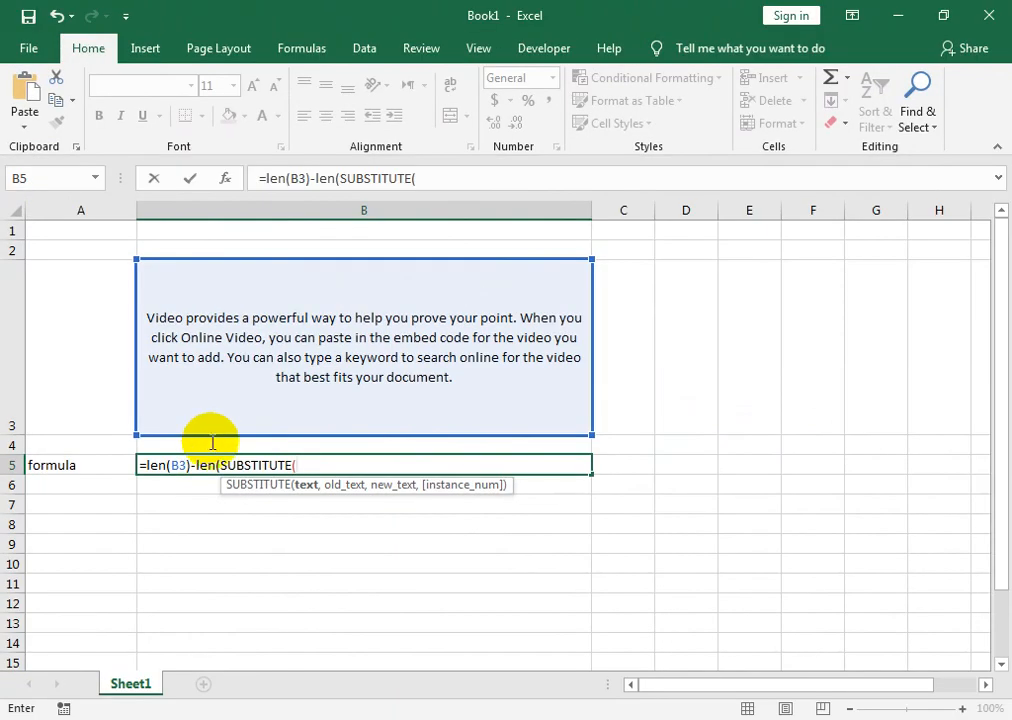
pyautogui.click(327, 291)
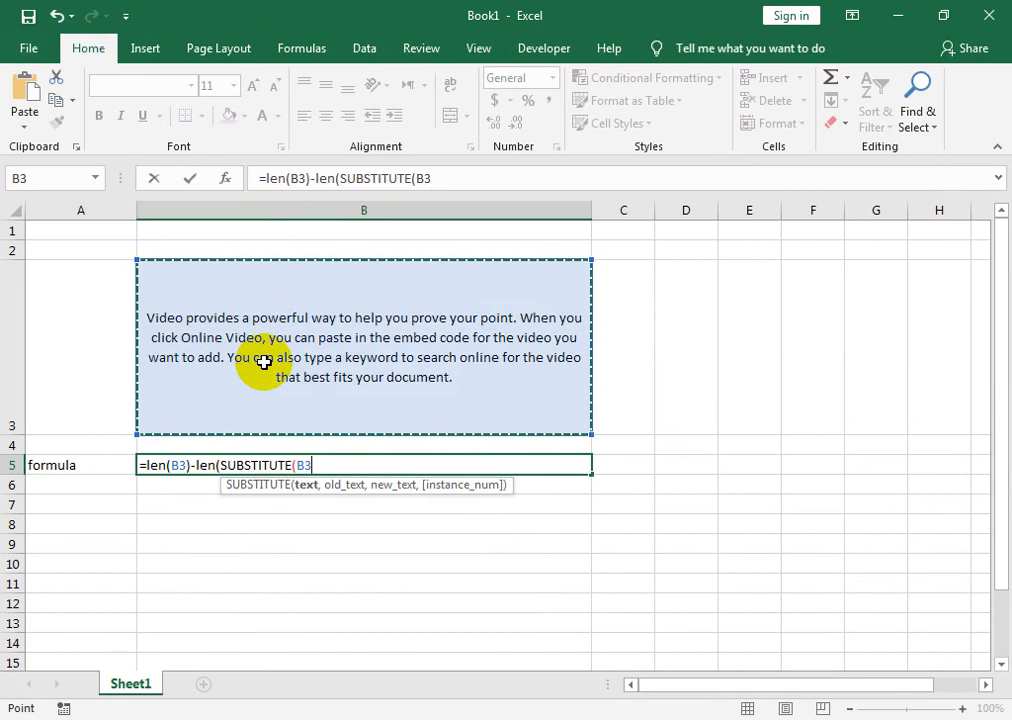
pyautogui.write(',')
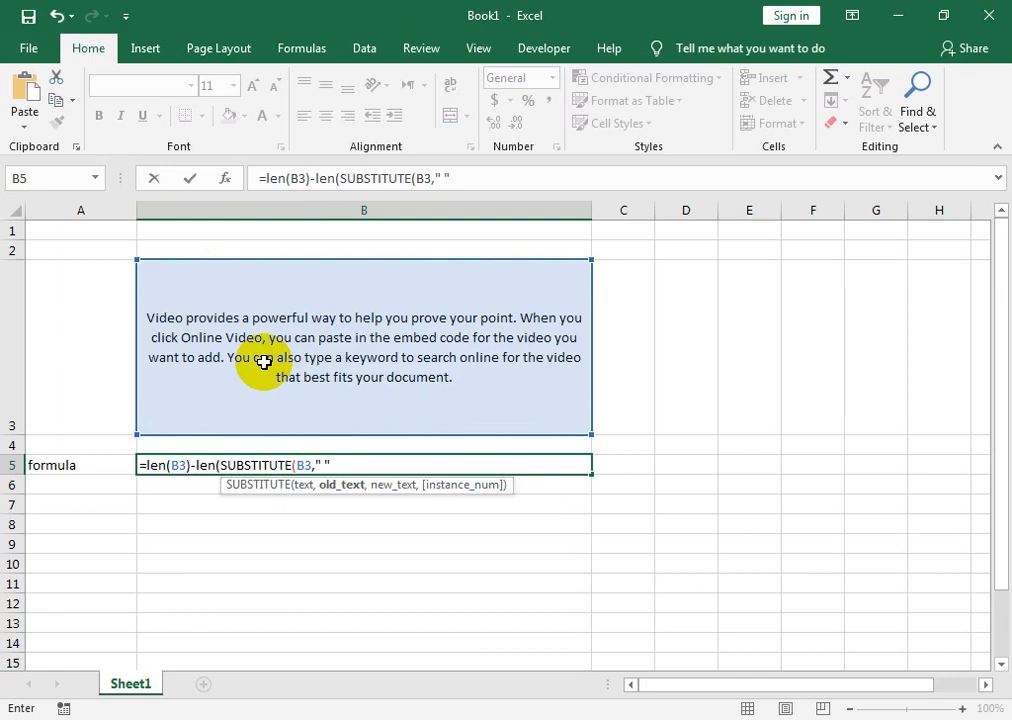
pyautogui.write('" ",')
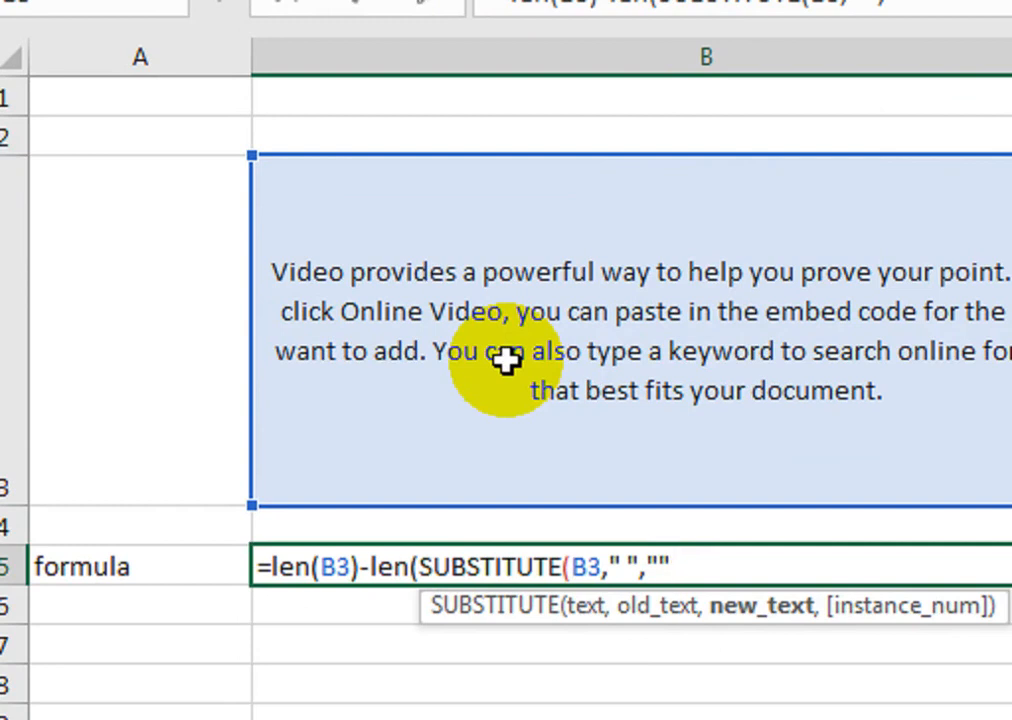
pyautogui.write('""))+1)')
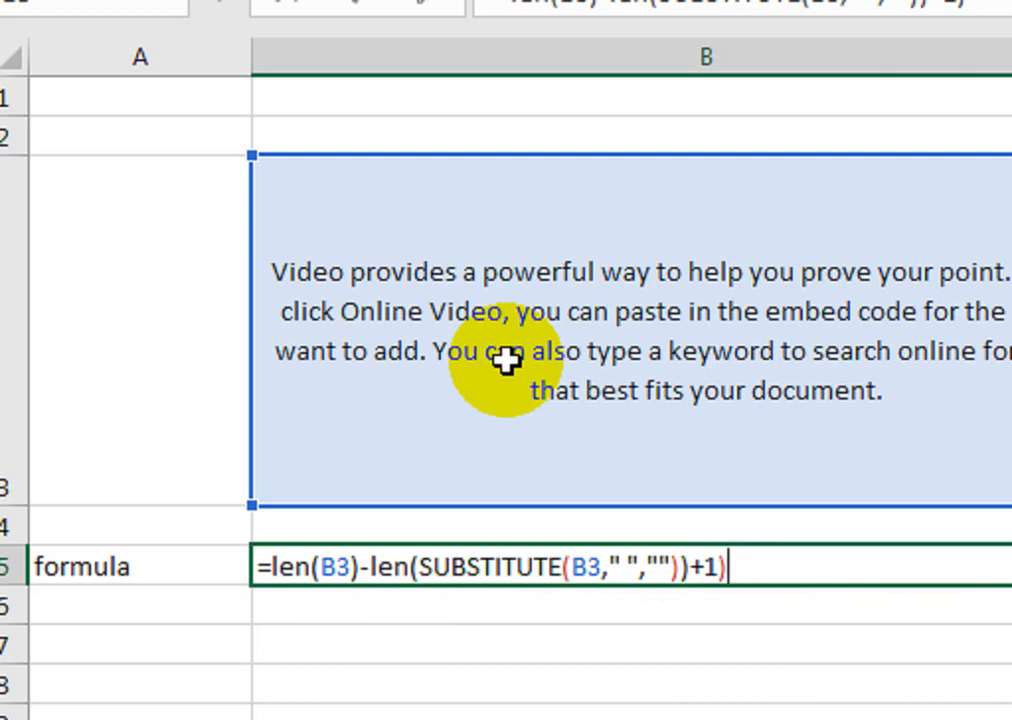
pyautogui.press('Return')
pyautogui.press('Return')
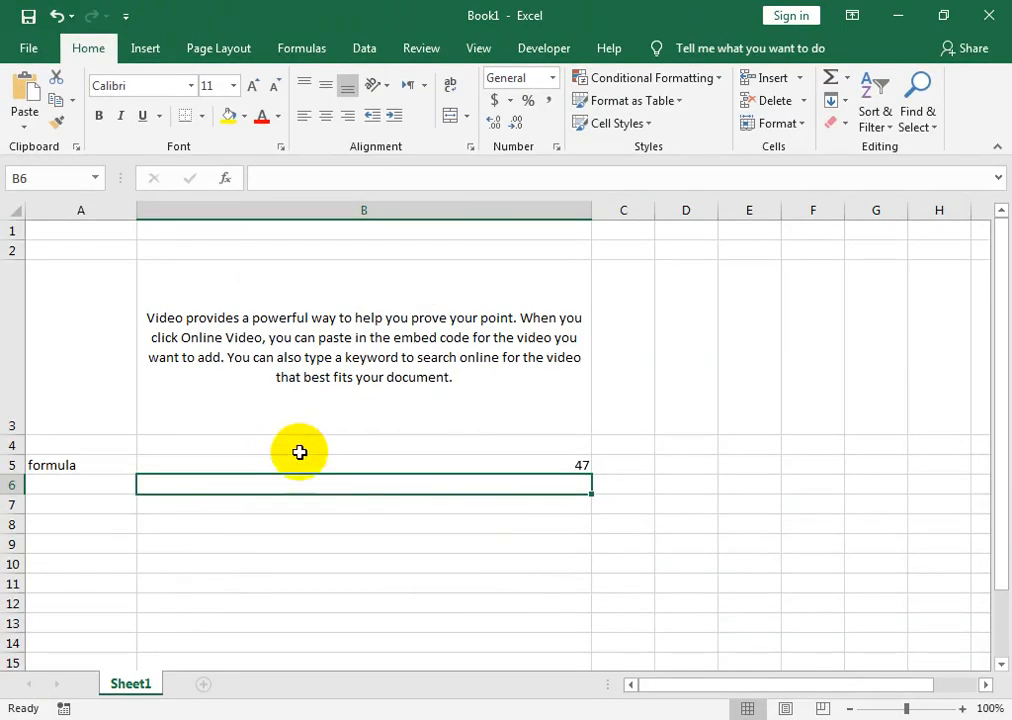
pyautogui.click(316, 467)
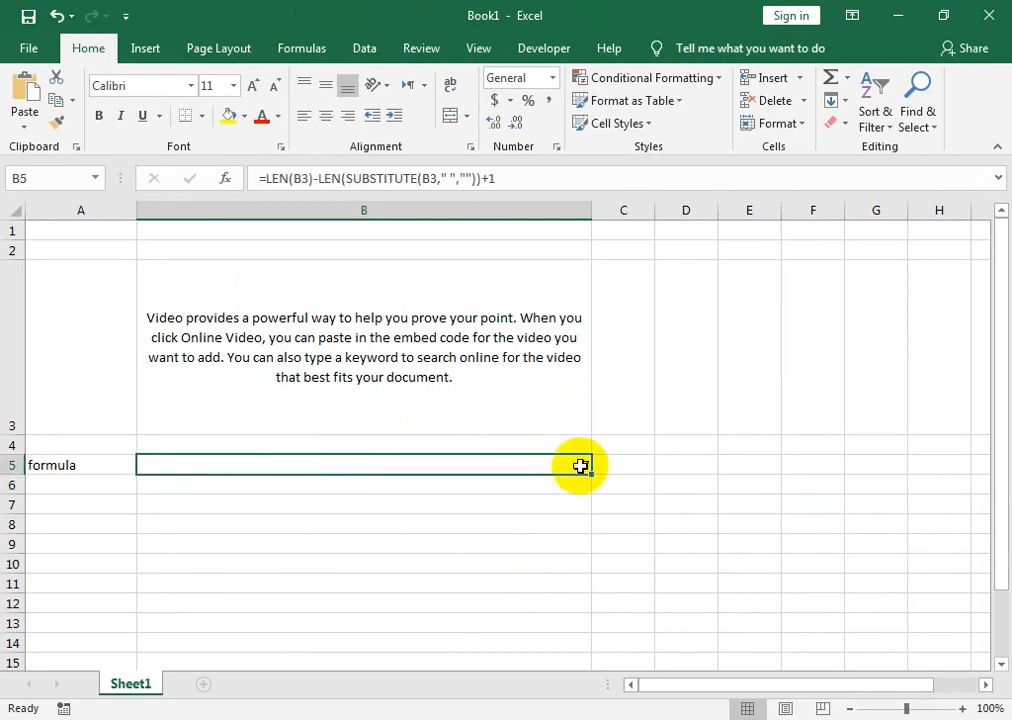
# Center the formula result in cell B5 and make empty row 2 about four times taller
pyautogui.click(325, 116)
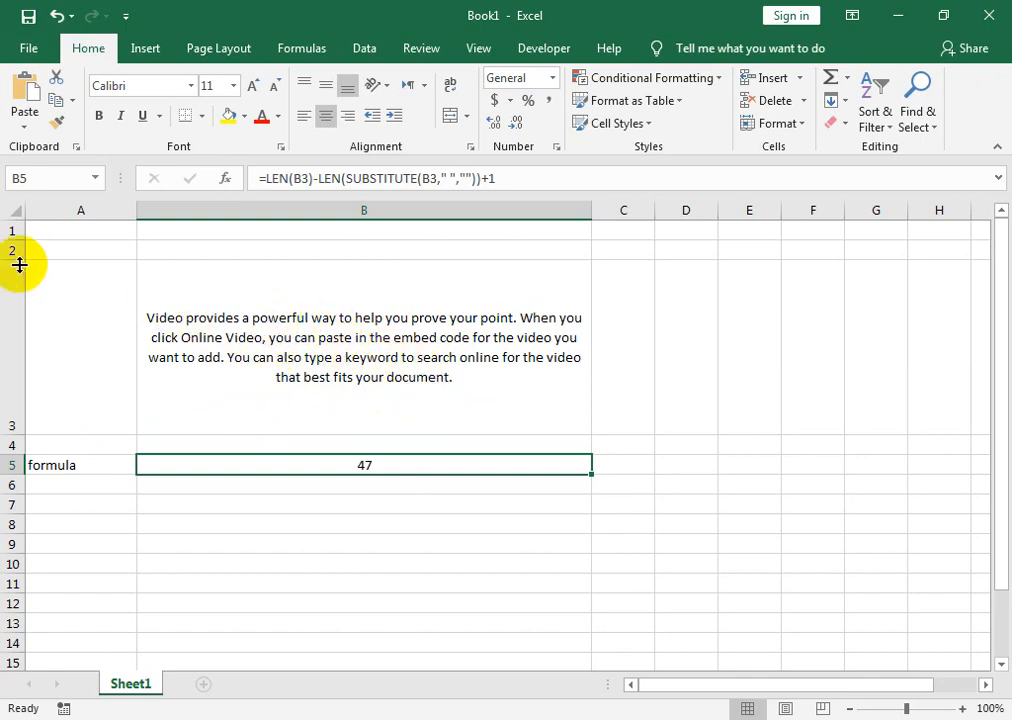
pyautogui.moveTo(16, 259); pyautogui.dragTo(14, 319)
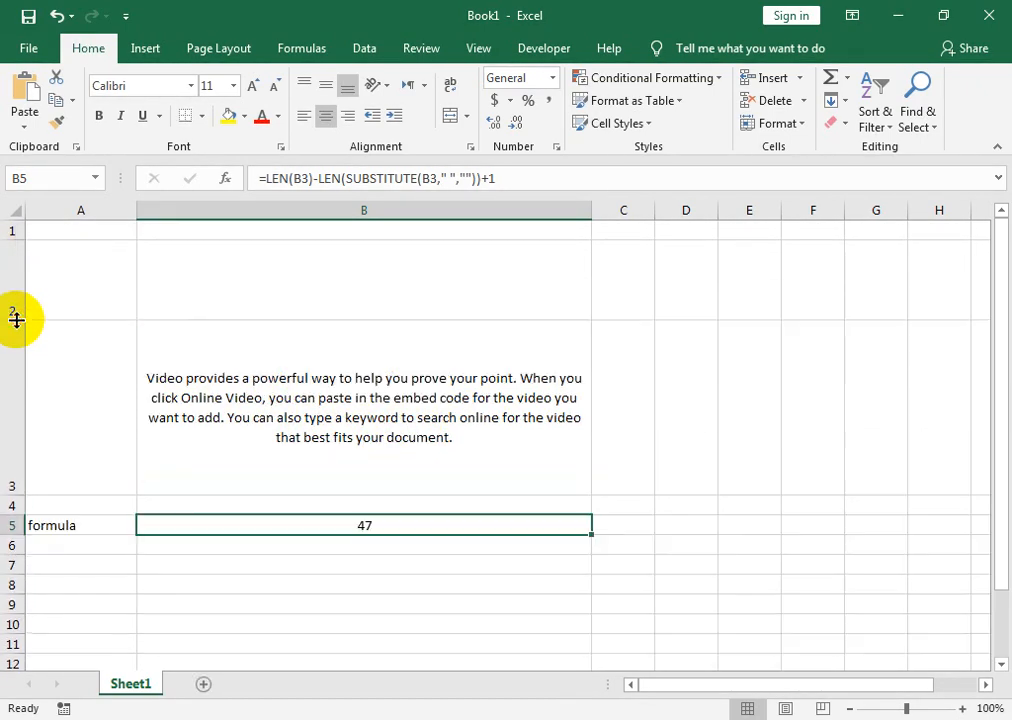
pyautogui.click(152, 275)
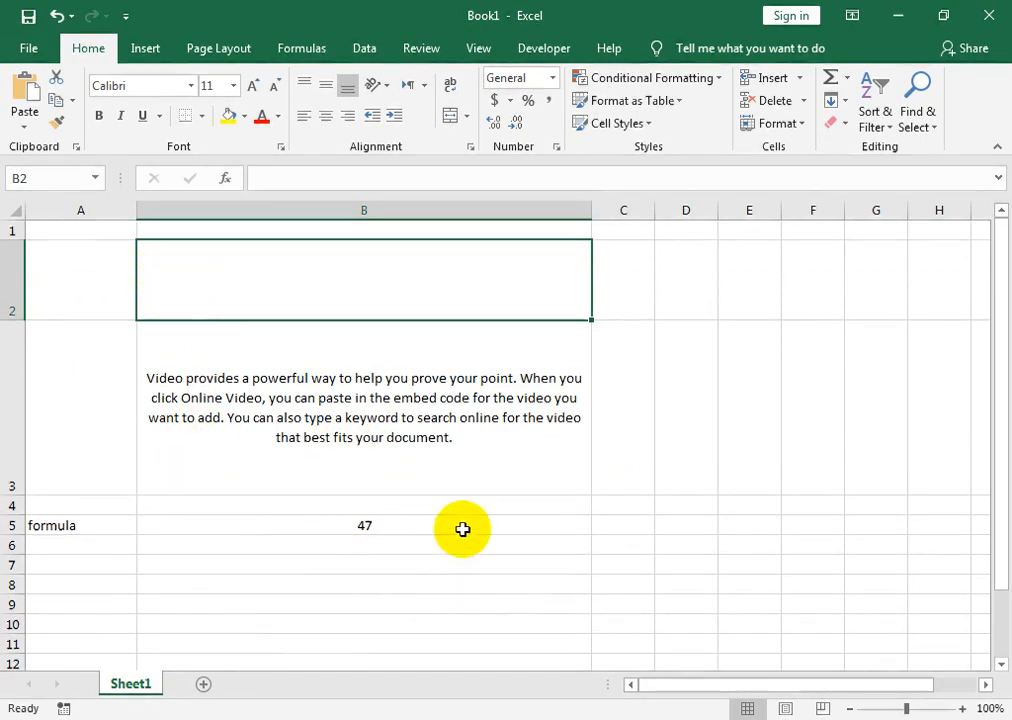
# Merge and center cells A2 through E2 into one cell above the paragraph
pyautogui.moveTo(63, 260); pyautogui.dragTo(752, 255)
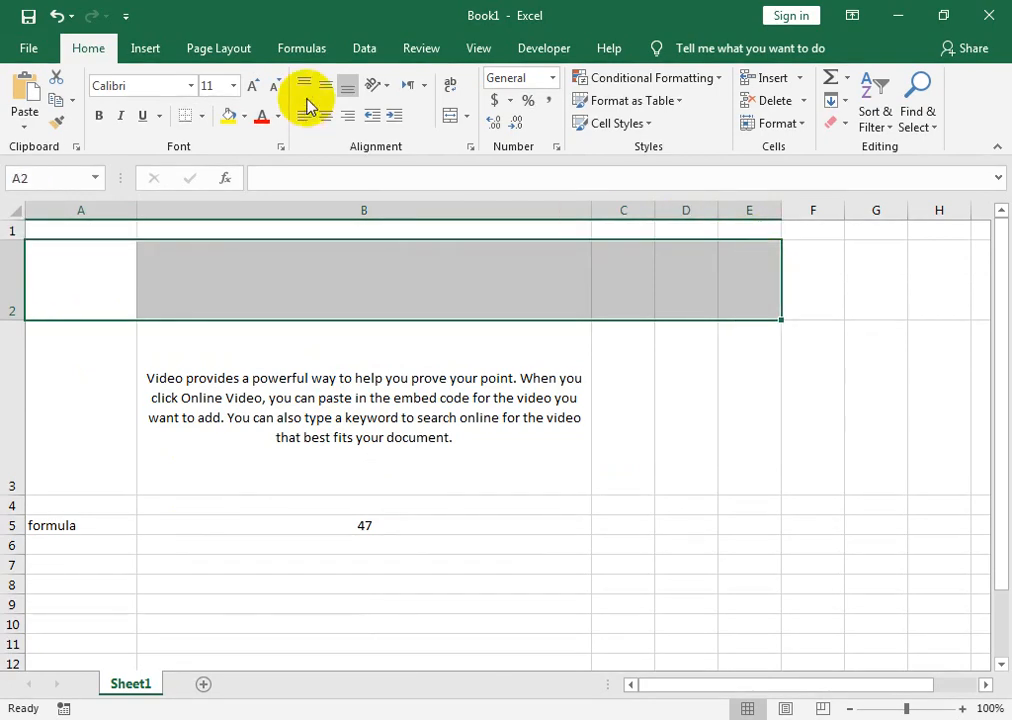
pyautogui.click(450, 115)
# Open the formula in cell B5 to review its LEN and SUBSTITUTE references, and commit it without editing
pyautogui.click(378, 513)
pyautogui.doubleClick(380, 520)
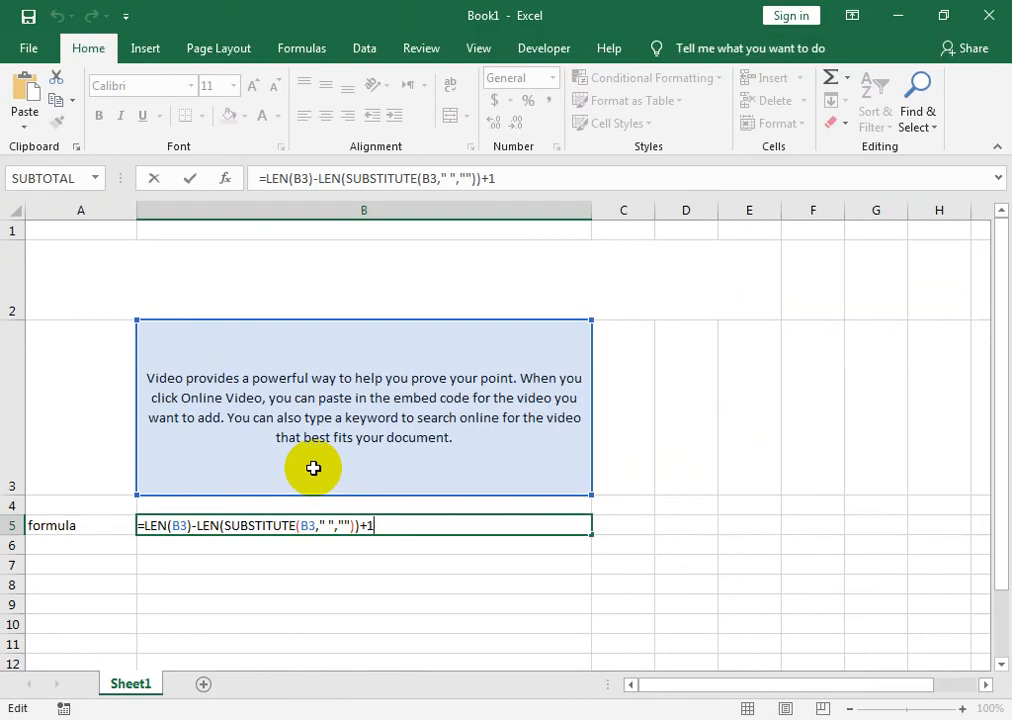
pyautogui.press('Return')
pyautogui.click(340, 524)
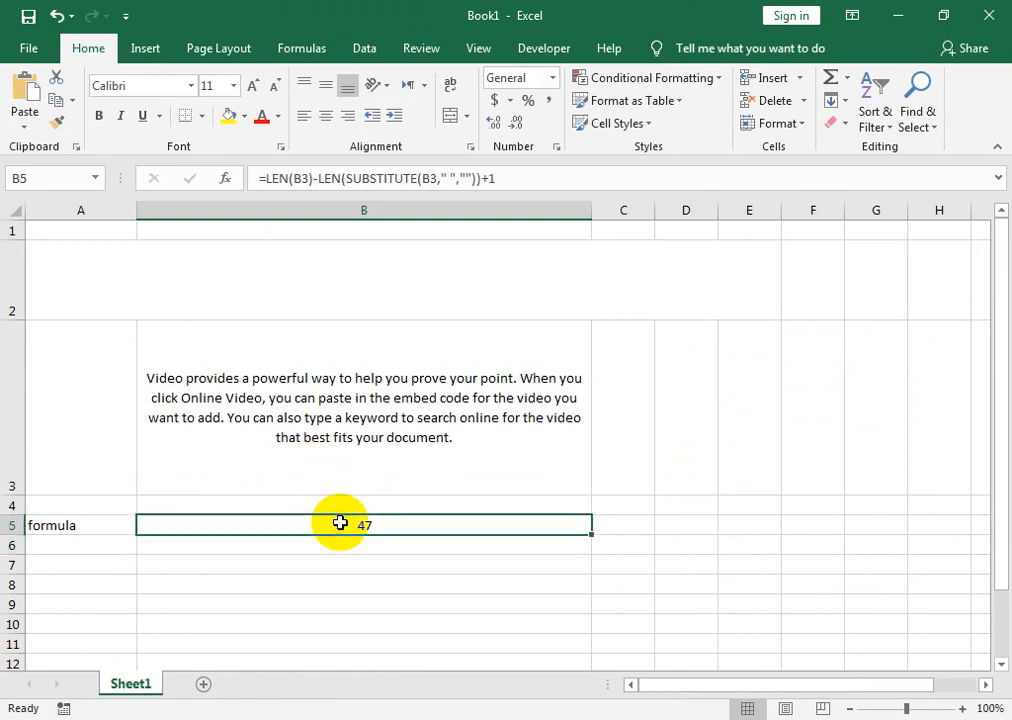
# Enter the title "COUNT WORDS ONLY WITH NO SPACE IN EXCEL" in merged cell A2
pyautogui.click(277, 267)
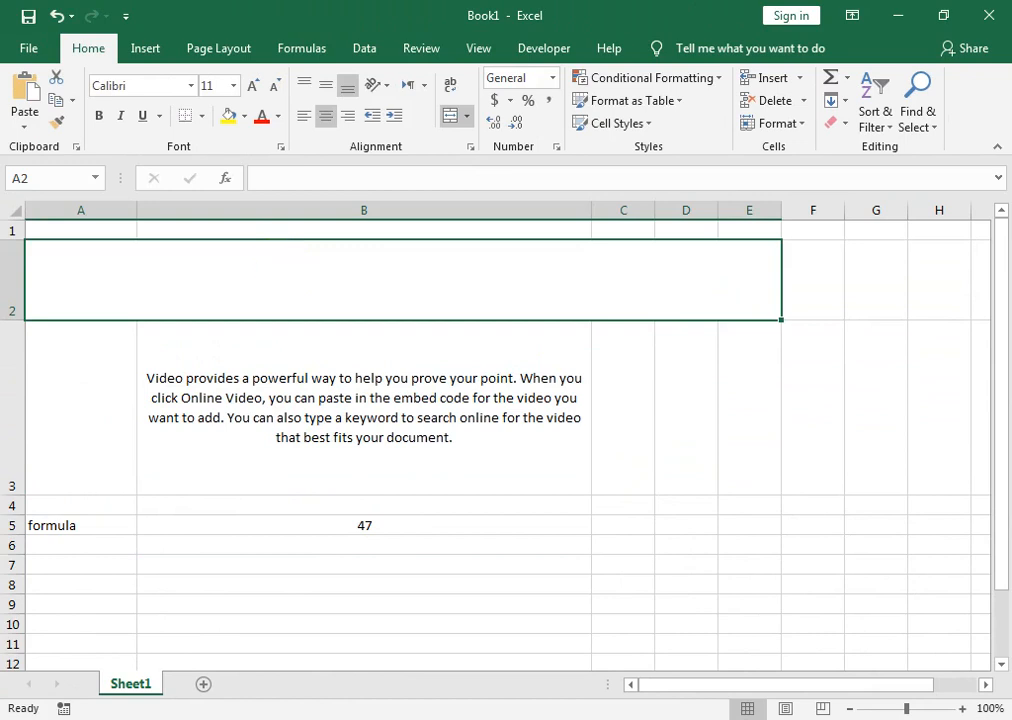
pyautogui.write('co')
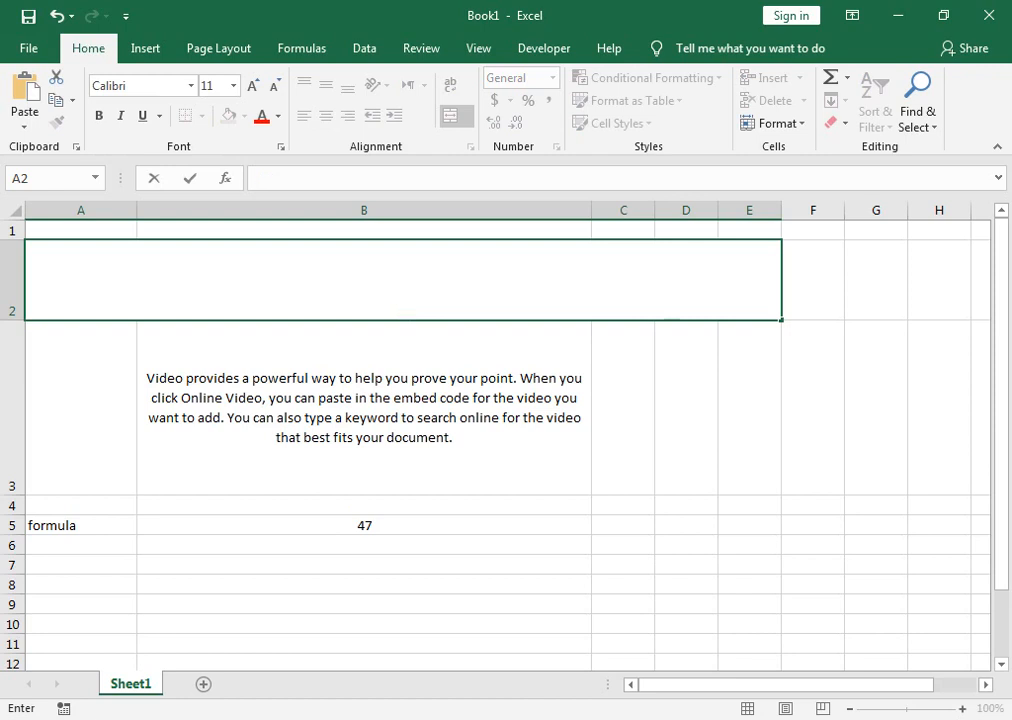
pyautogui.write('UNT WORDS ONLY')
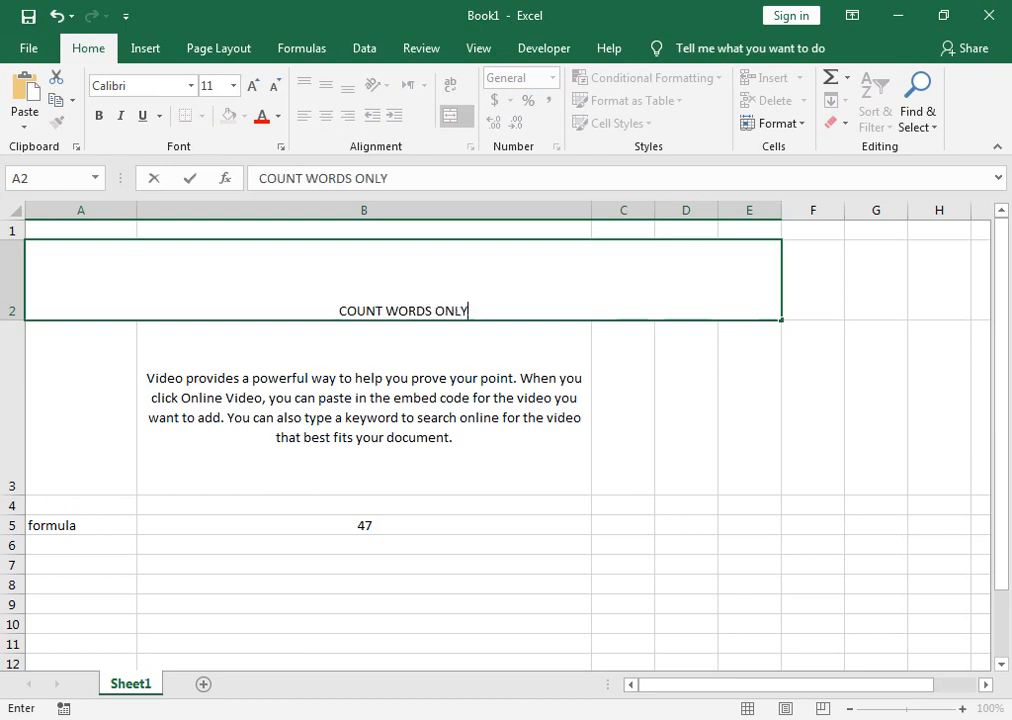
pyautogui.write(' WITH O')
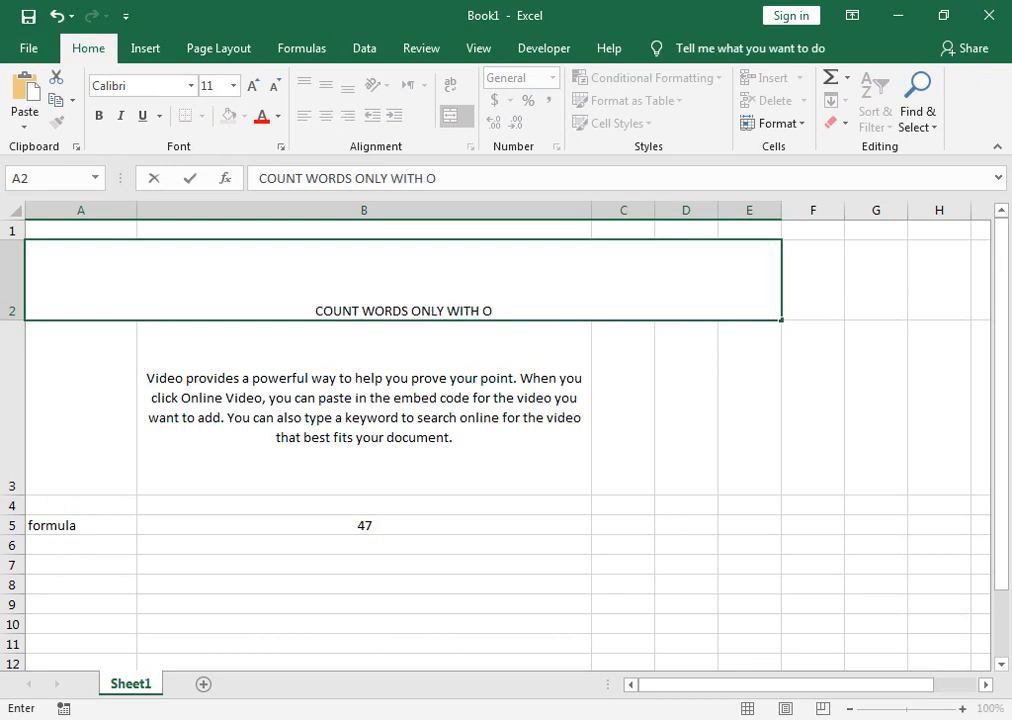
pyautogui.press('BackSpace')
pyautogui.write('NO A')
pyautogui.press('BackSpace')
pyautogui.write('SPAV')
pyautogui.press('BackSpace')
pyautogui.write('CE IN')
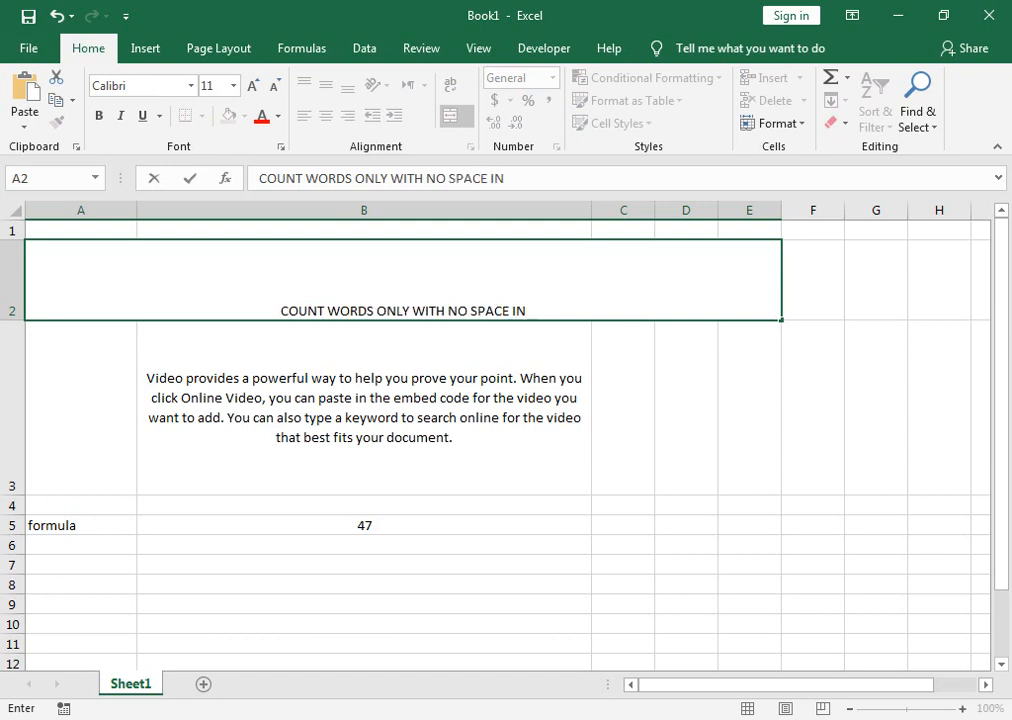
pyautogui.write(' EXCEL')
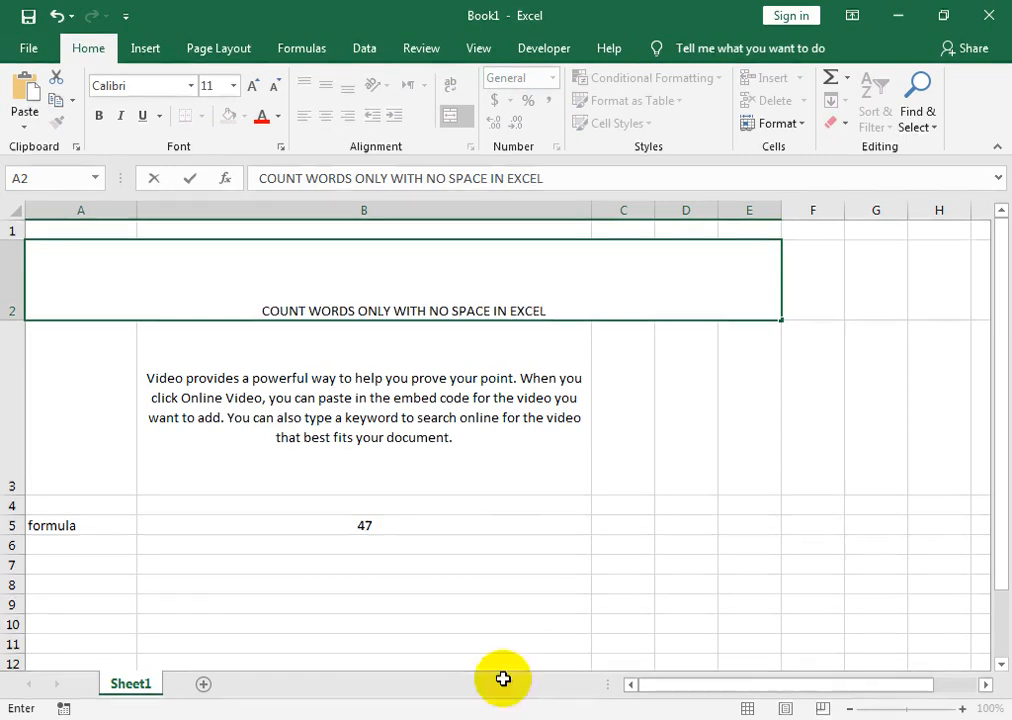
pyautogui.click(350, 402)
# Middle-align the title in A2 vertically and enlarge its font to size 28
pyautogui.click(413, 250)
pyautogui.click(254, 88)
pyautogui.click(254, 88)
pyautogui.click(254, 88)
pyautogui.click(254, 88)
pyautogui.click(254, 88)
pyautogui.click(254, 88)
pyautogui.click(254, 88)
pyautogui.click(254, 88)
pyautogui.click(254, 88)
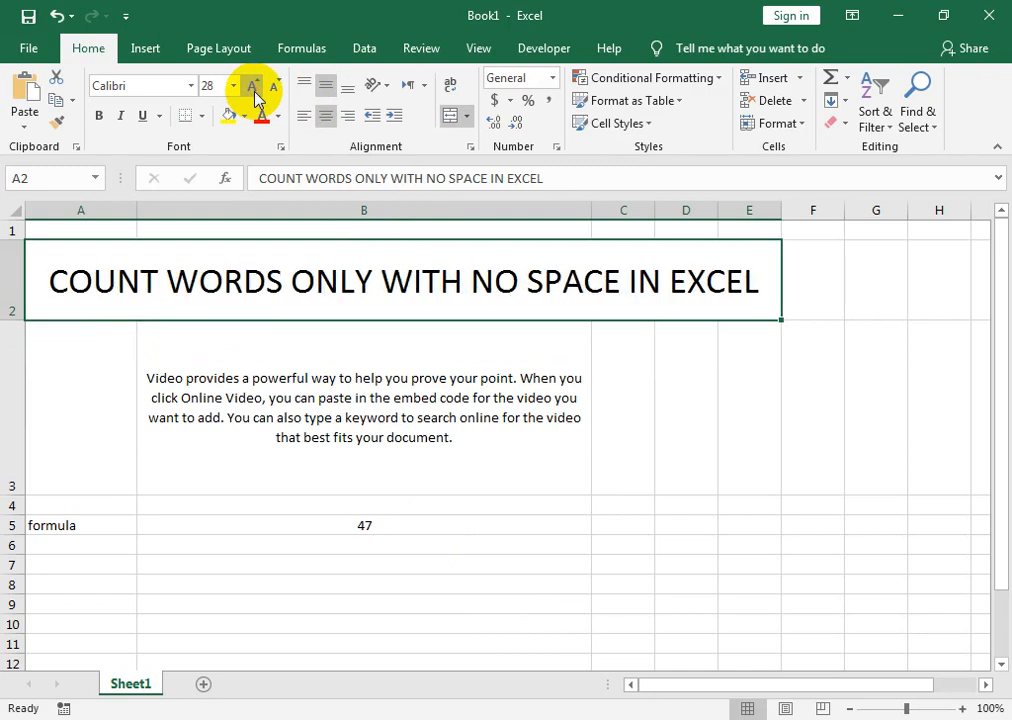
# Make the title in A2 bold in the Adobe Gothic Std font at size 26
pyautogui.click(100, 116)
pyautogui.click(191, 86)
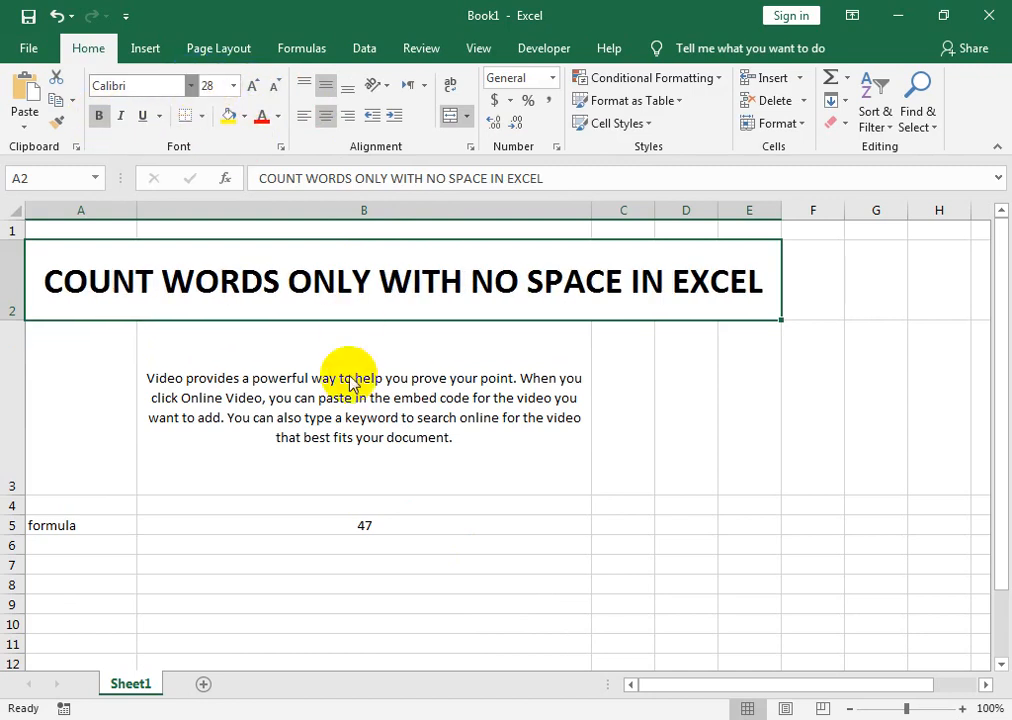
pyautogui.click(163, 395)
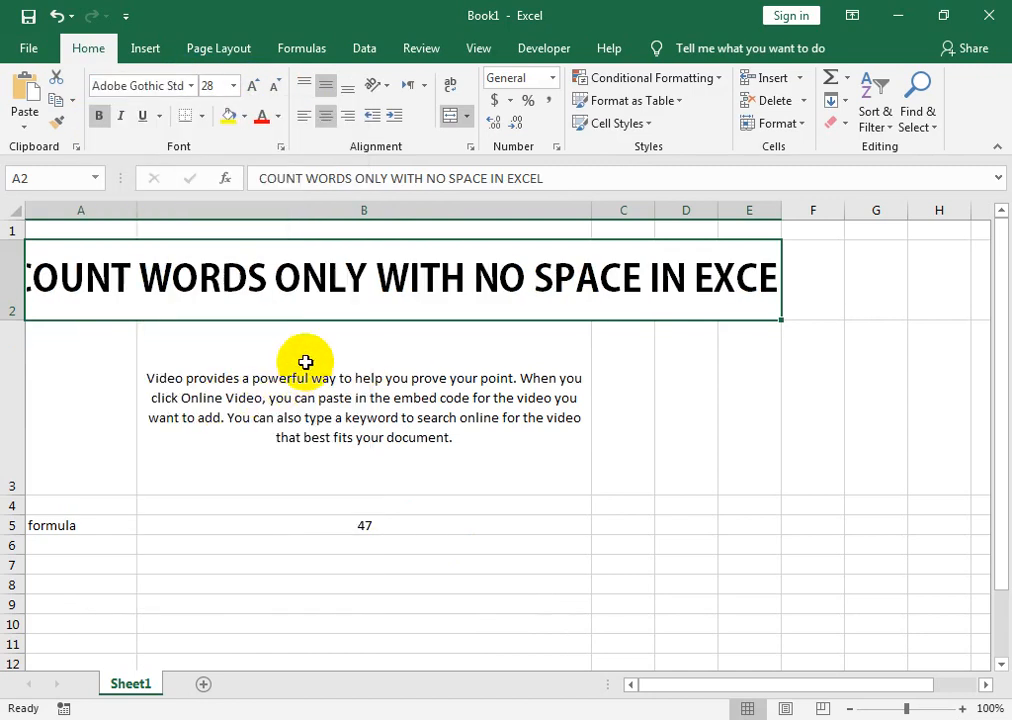
pyautogui.click(273, 87)
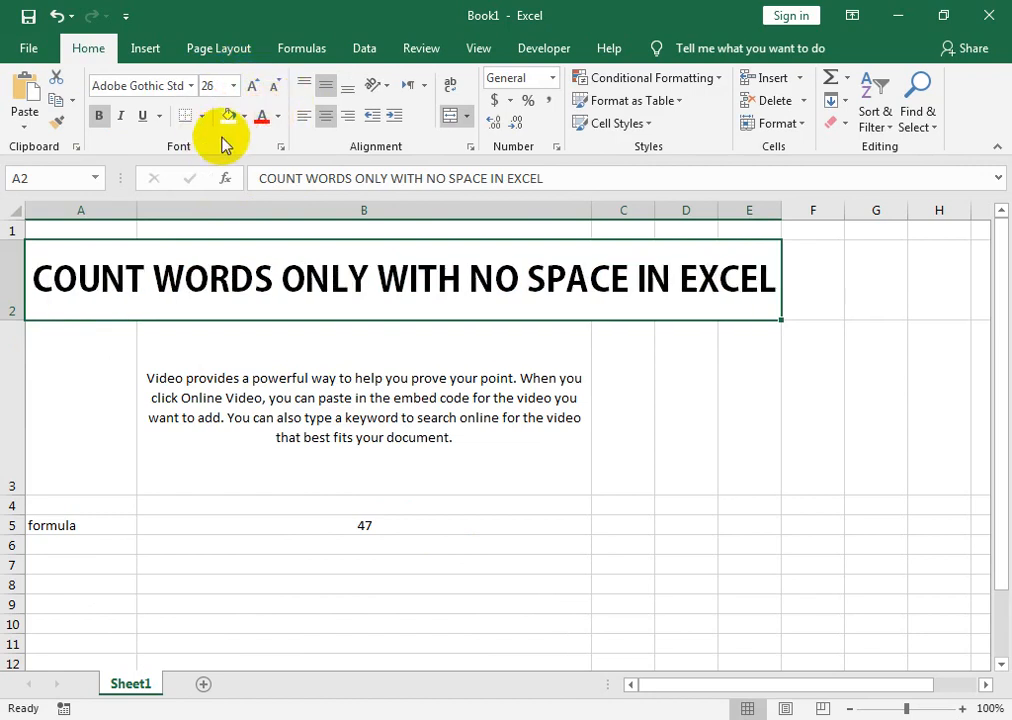
# Give the title cell a dark blue fill and white text
pyautogui.click(244, 117)
pyautogui.click(362, 266)
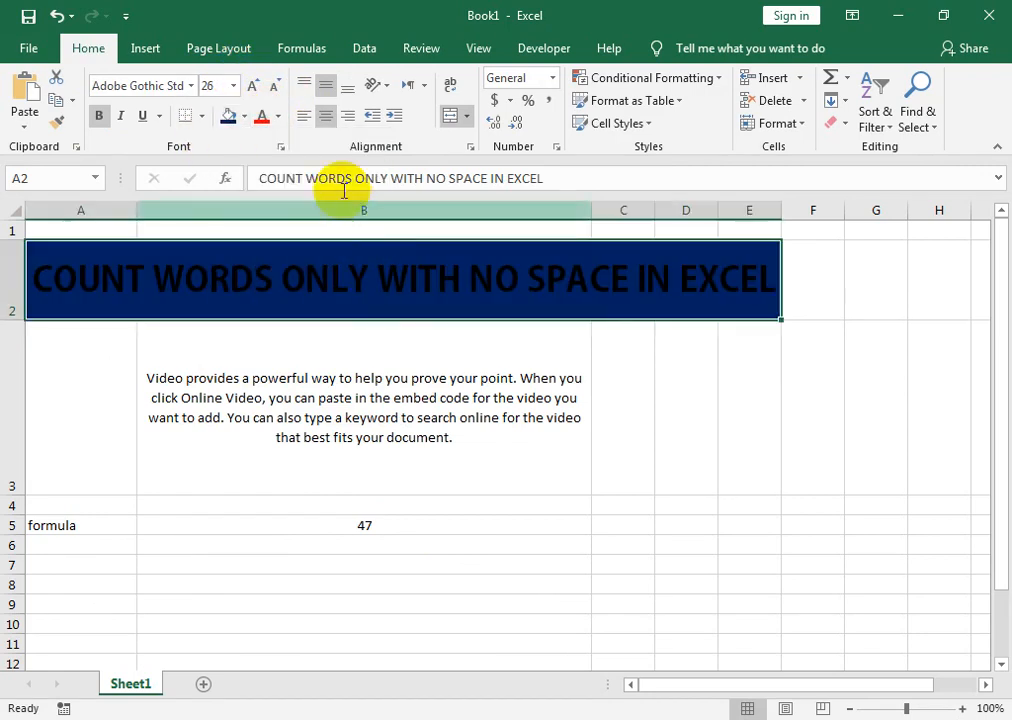
pyautogui.click(279, 117)
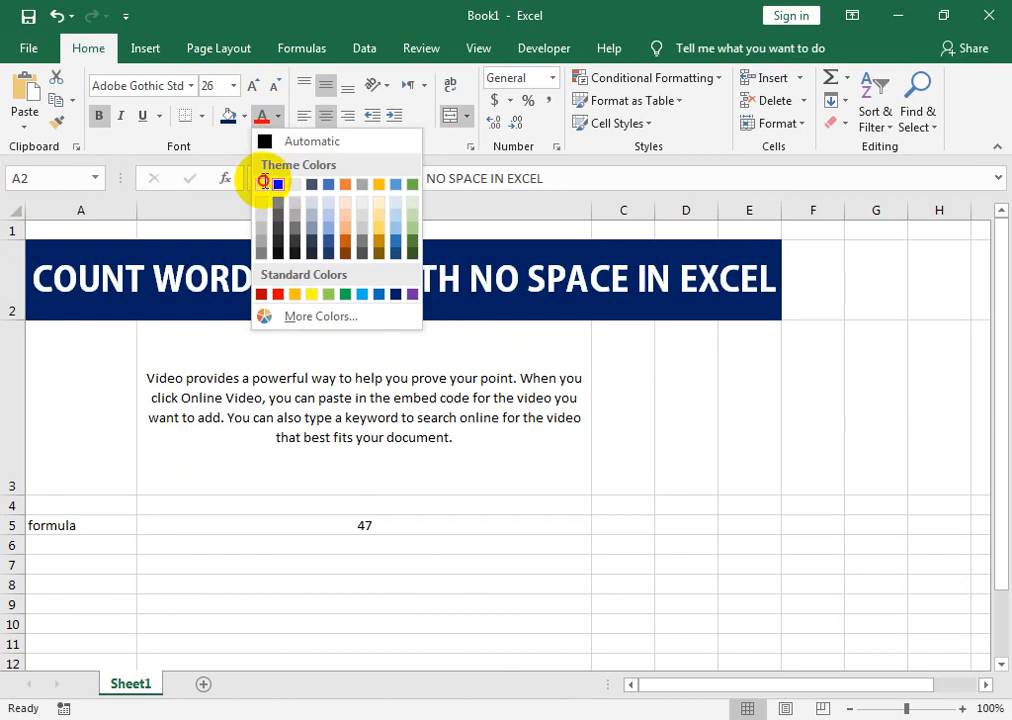
pyautogui.click(261, 184)
# Format the formula row A5:E5 with a black fill and bold white text
pyautogui.moveTo(99, 526); pyautogui.dragTo(752, 517)
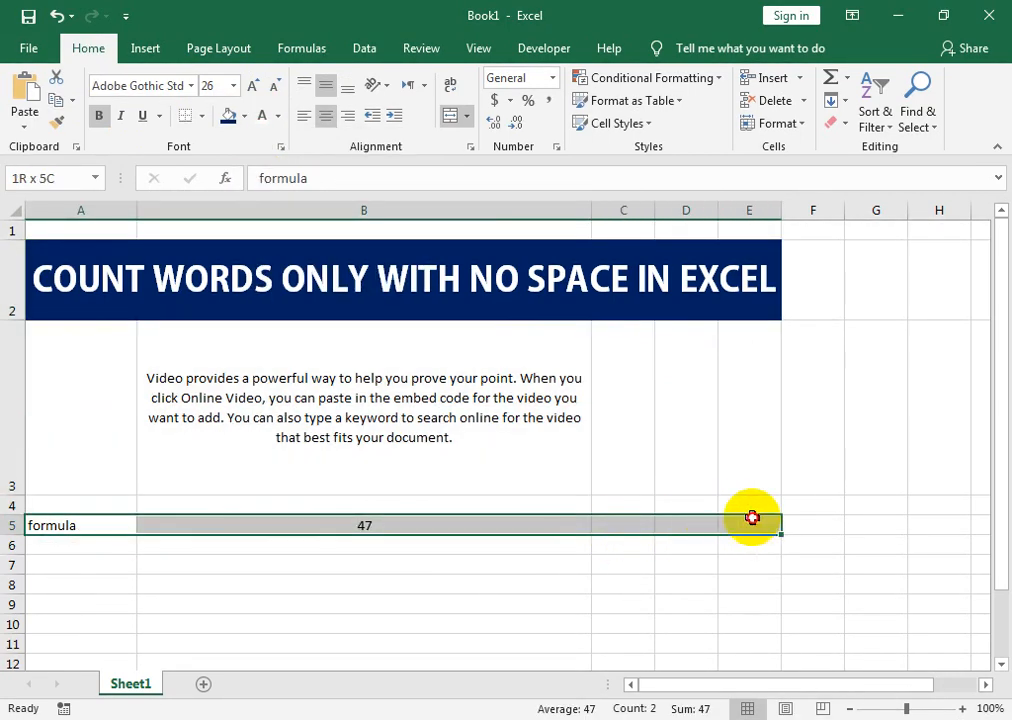
pyautogui.click(244, 116)
pyautogui.click(244, 161)
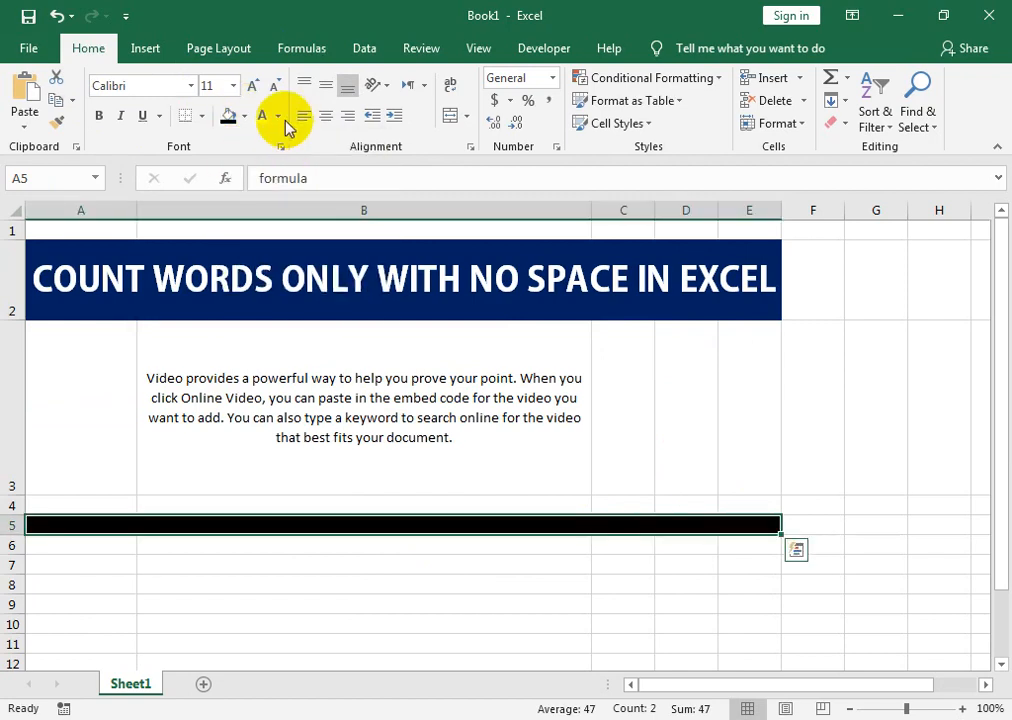
pyautogui.click(99, 115)
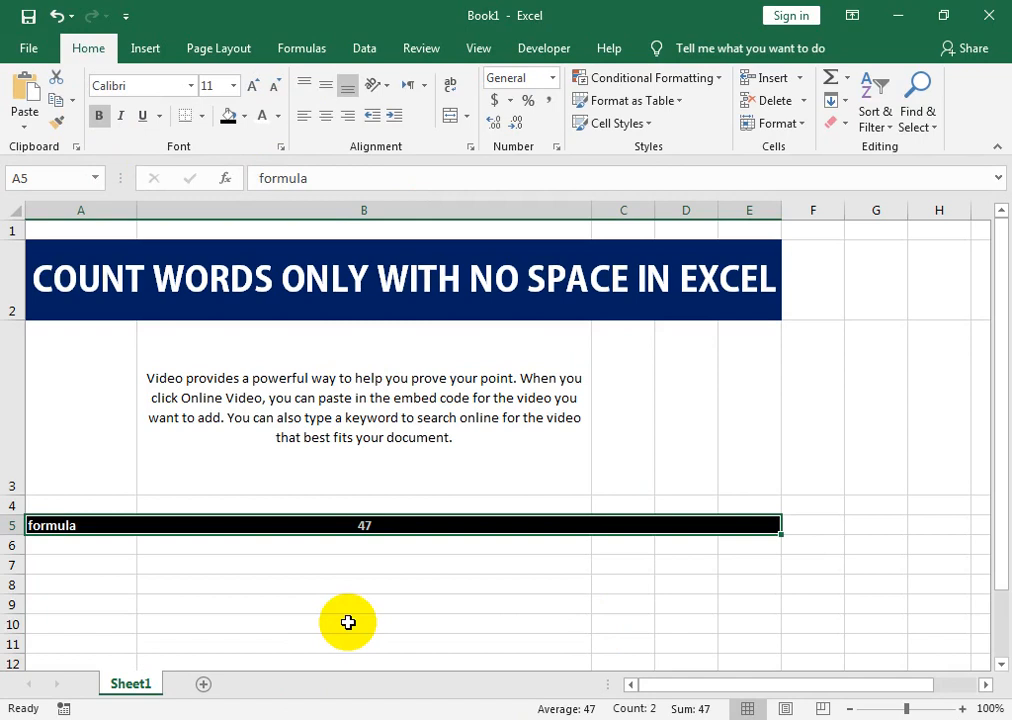
pyautogui.hotkey('ctrl', 'q')
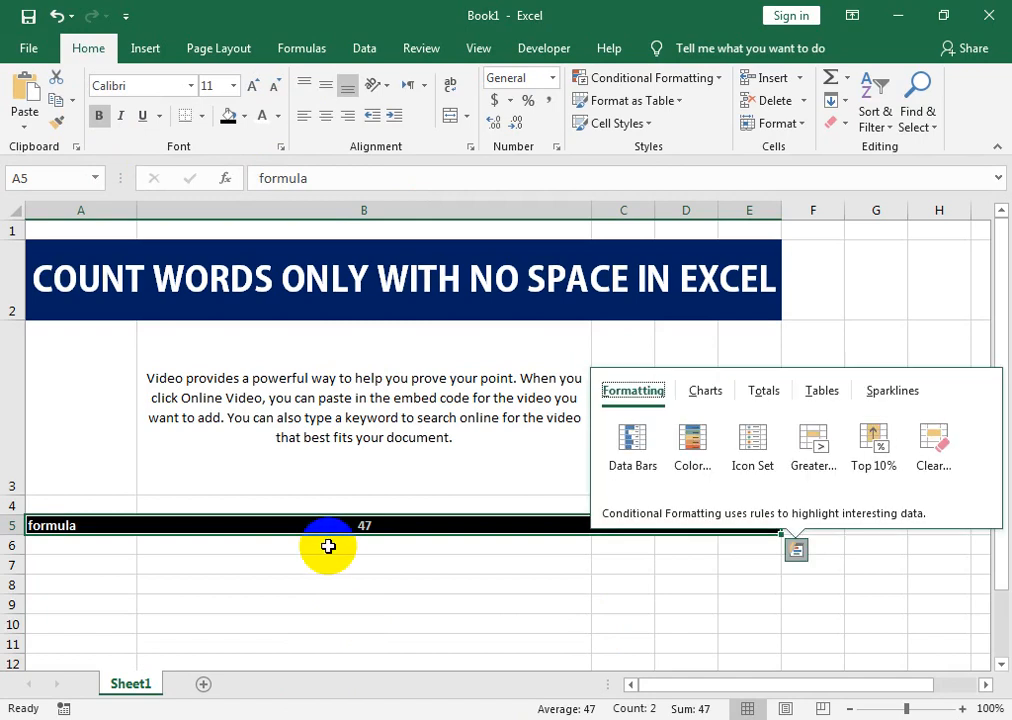
pyautogui.click(501, 400)
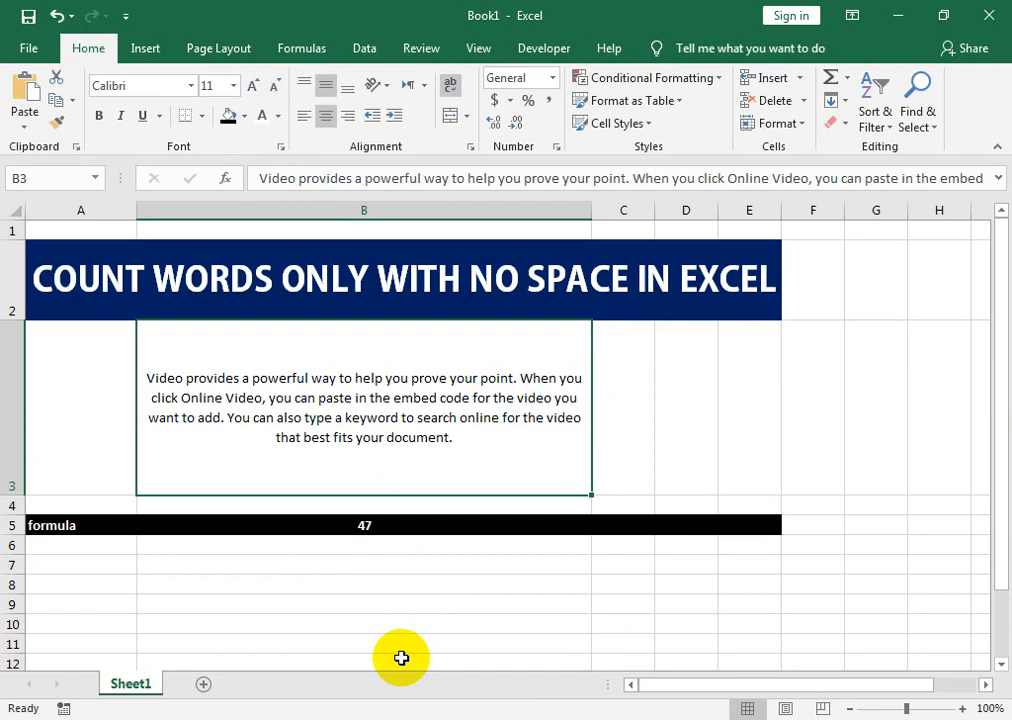
# Zoom the worksheet to fit the range A2:E5, from the title to the formula row
pyautogui.moveTo(355, 289); pyautogui.dragTo(371, 524)
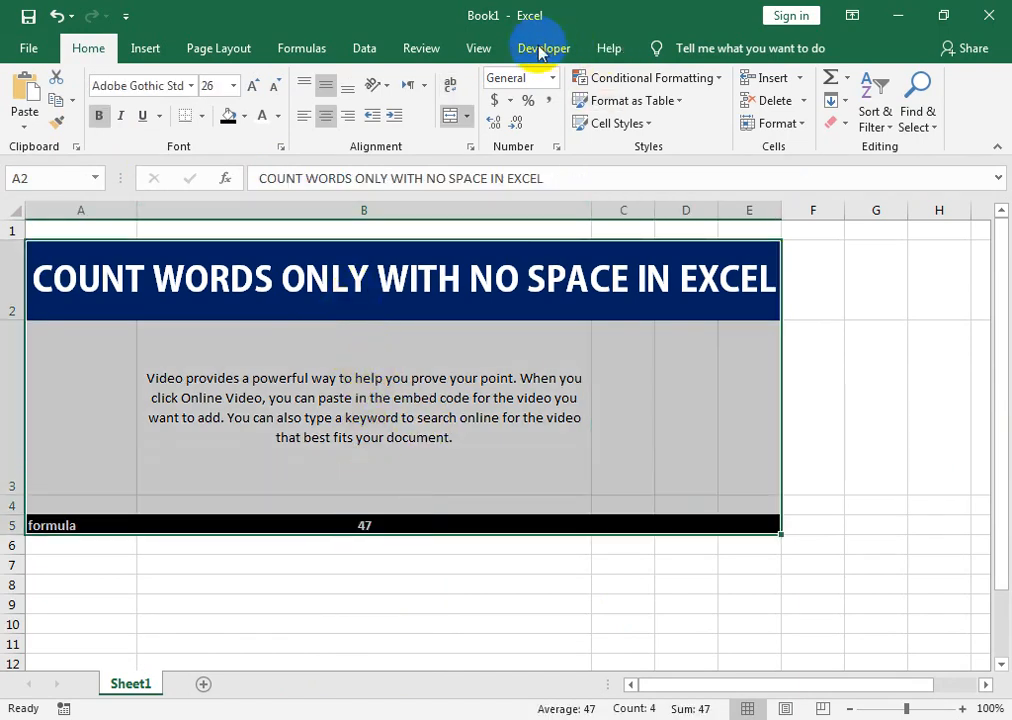
pyautogui.click(479, 49)
pyautogui.click(510, 118)
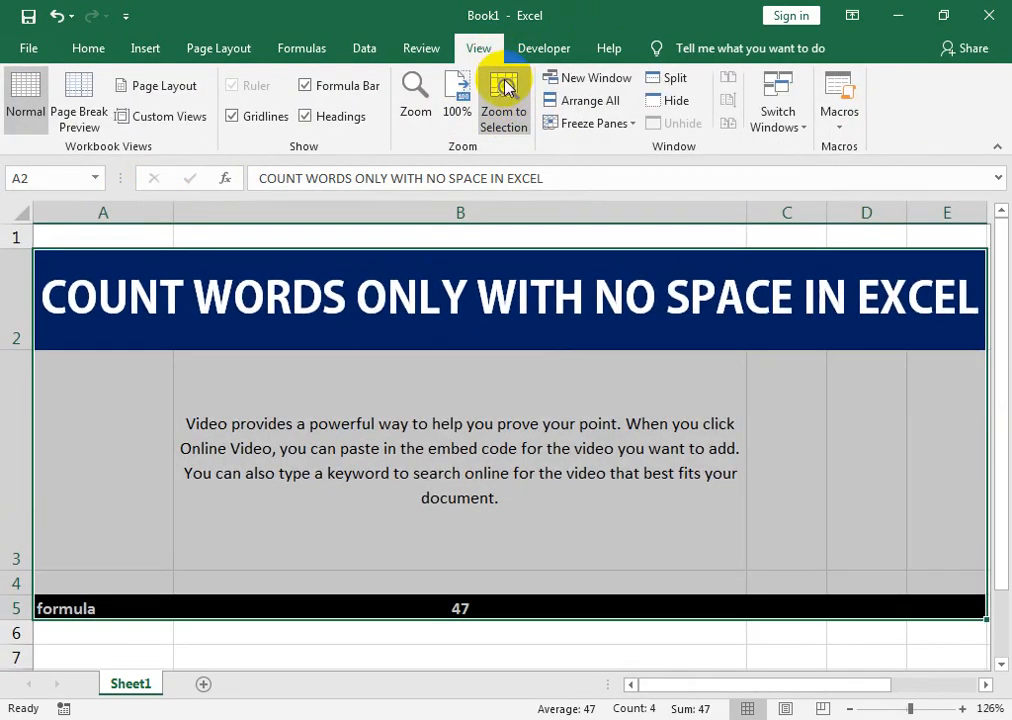
pyautogui.click(430, 380)
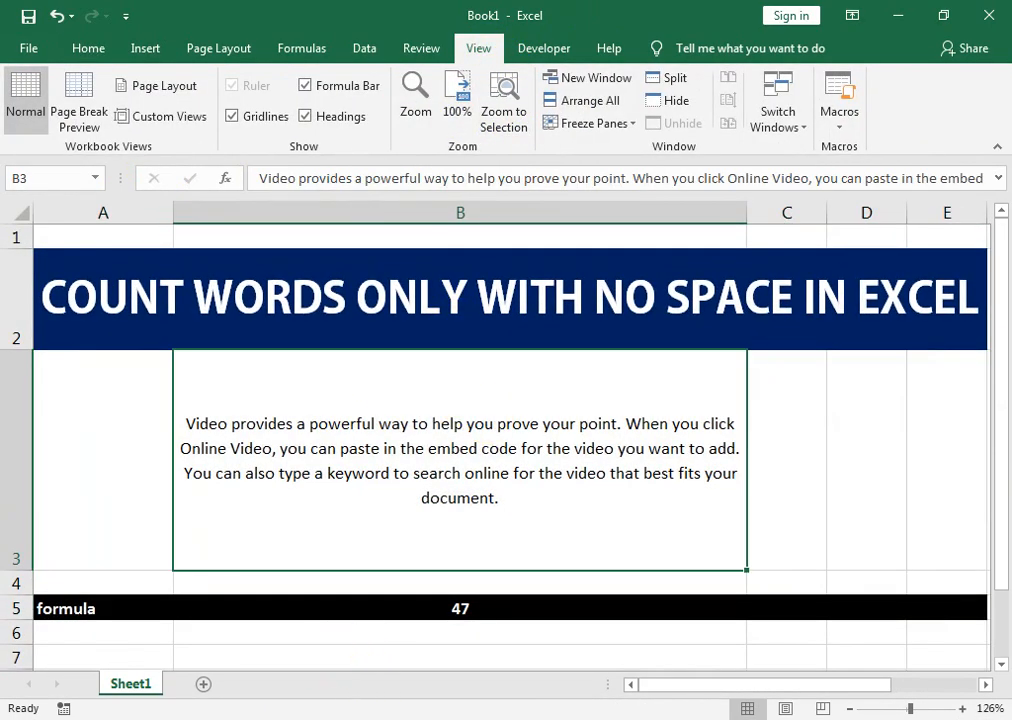
pyautogui.click(355, 560)
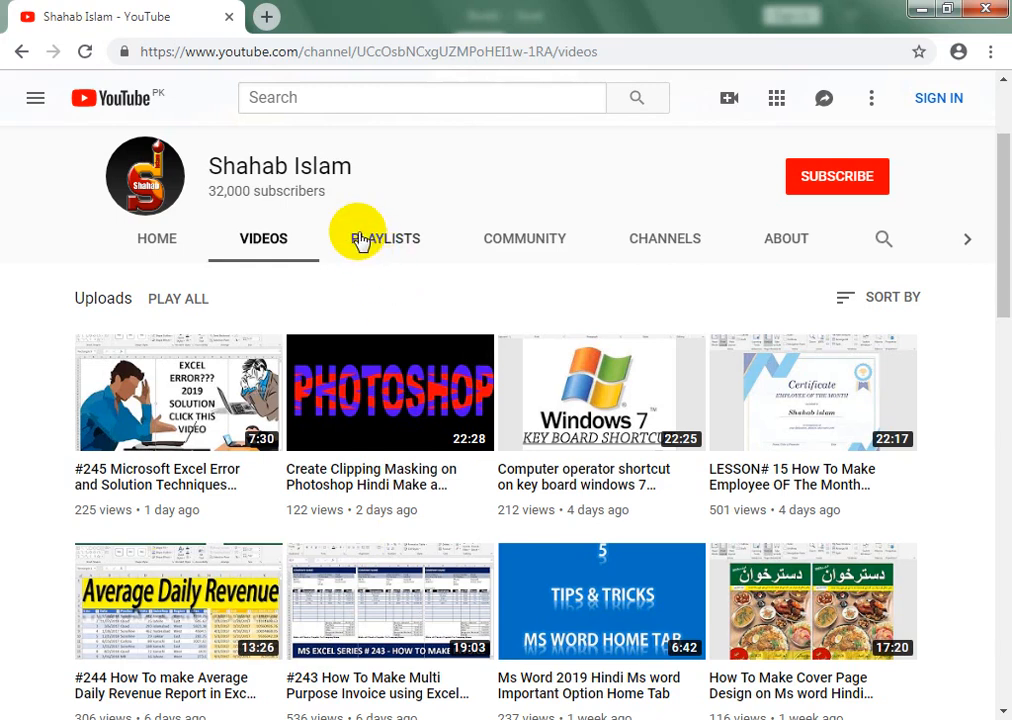